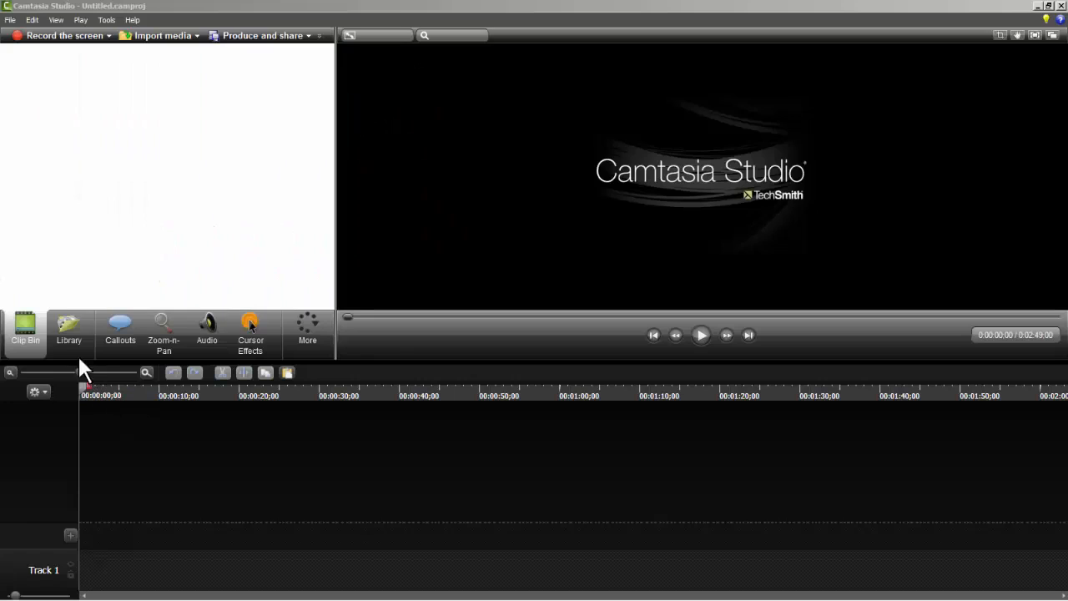
- Place the Animated Title from the Theme - Calling Lights library folder at the start of Track 1 and play it through
mouse_move(69, 341)
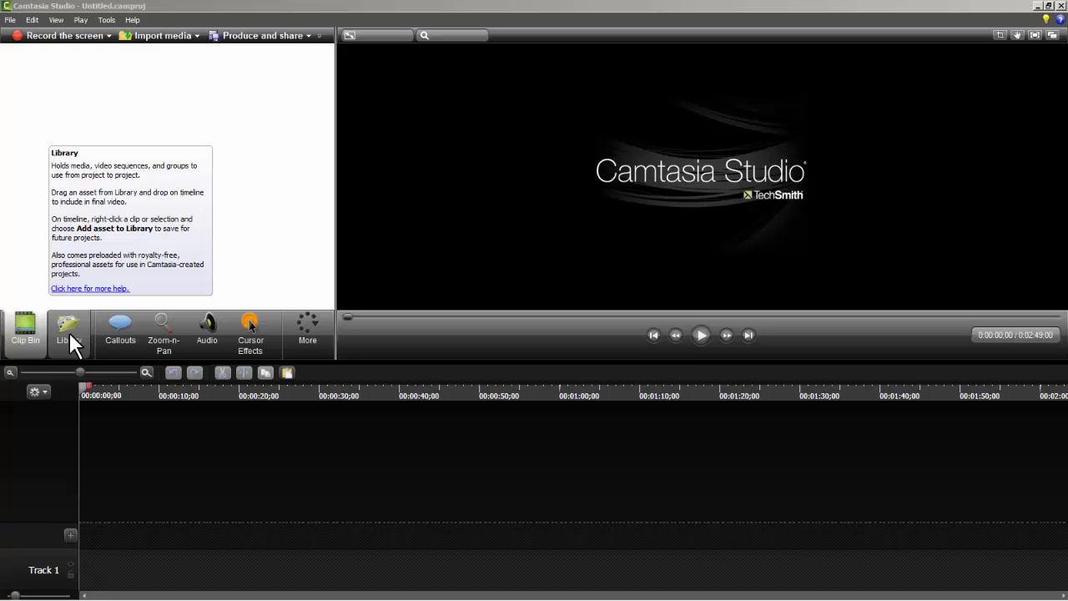
click(68, 329)
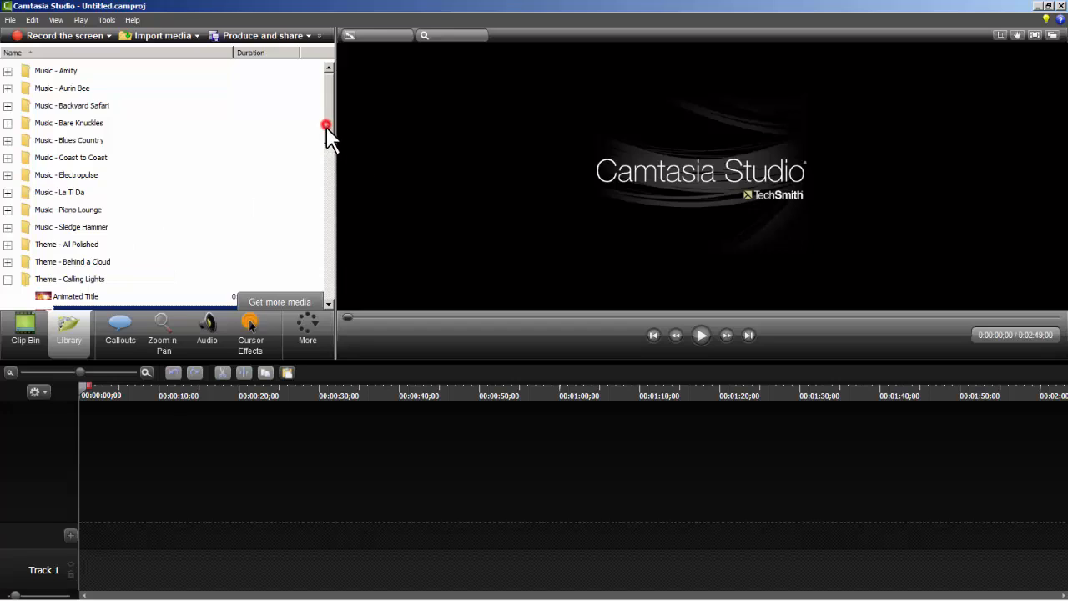
drag(326, 127, 328, 188)
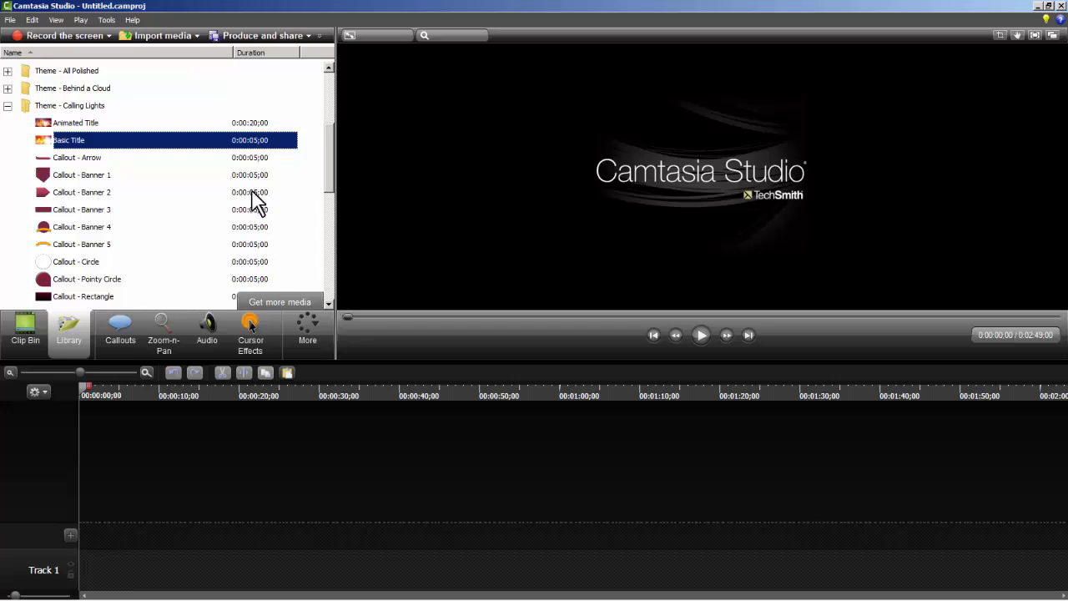
click(71, 125)
drag(71, 125, 96, 572)
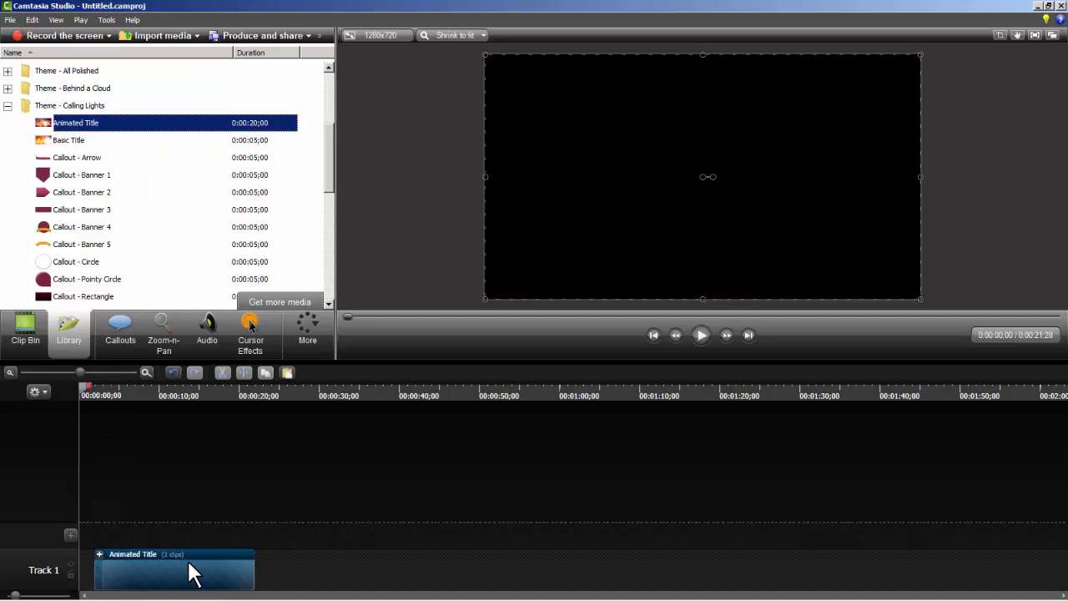
drag(192, 573, 173, 571)
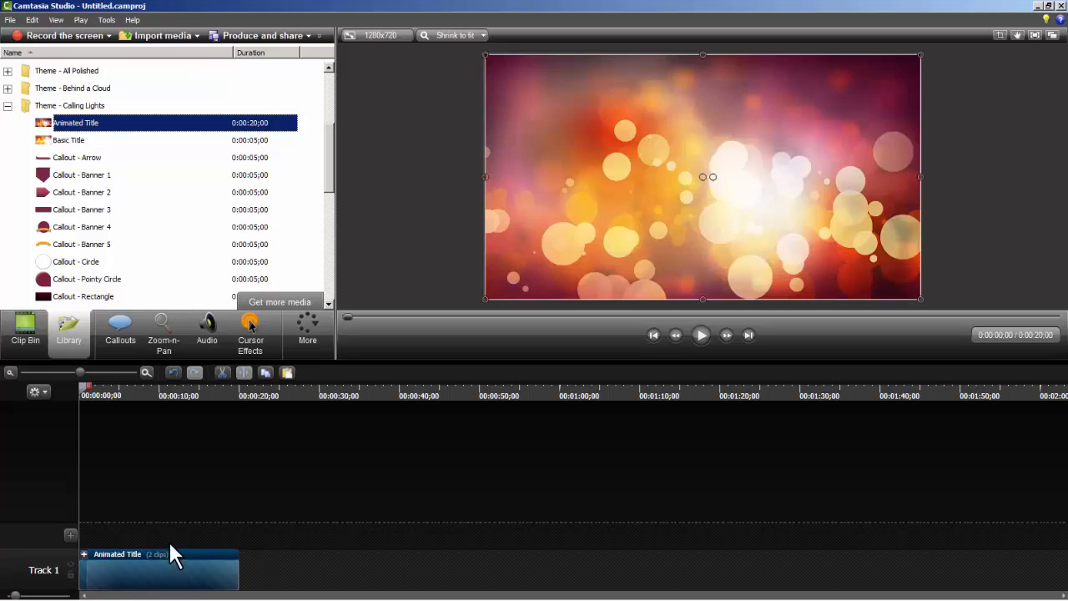
click(700, 331)
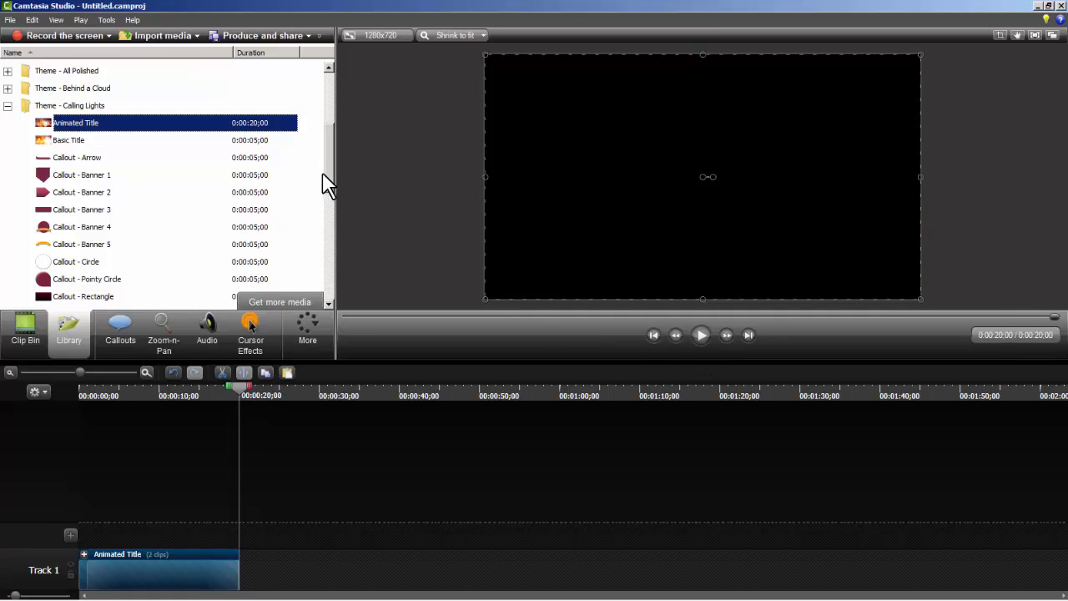
- Audition the Intro clip from the Music - Electropulse library folder
drag(325, 170, 330, 109)
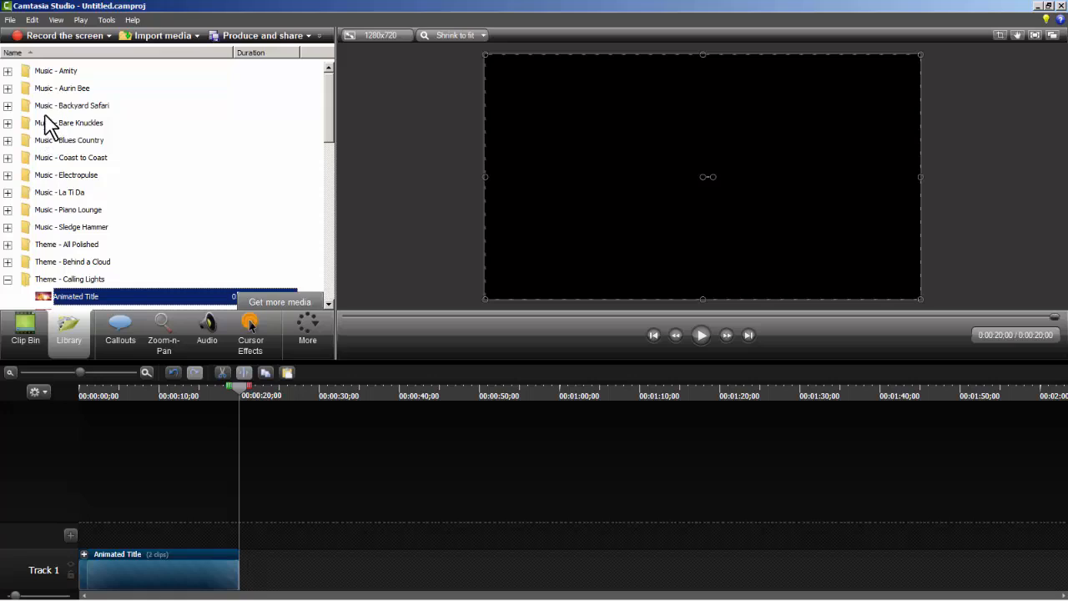
click(9, 175)
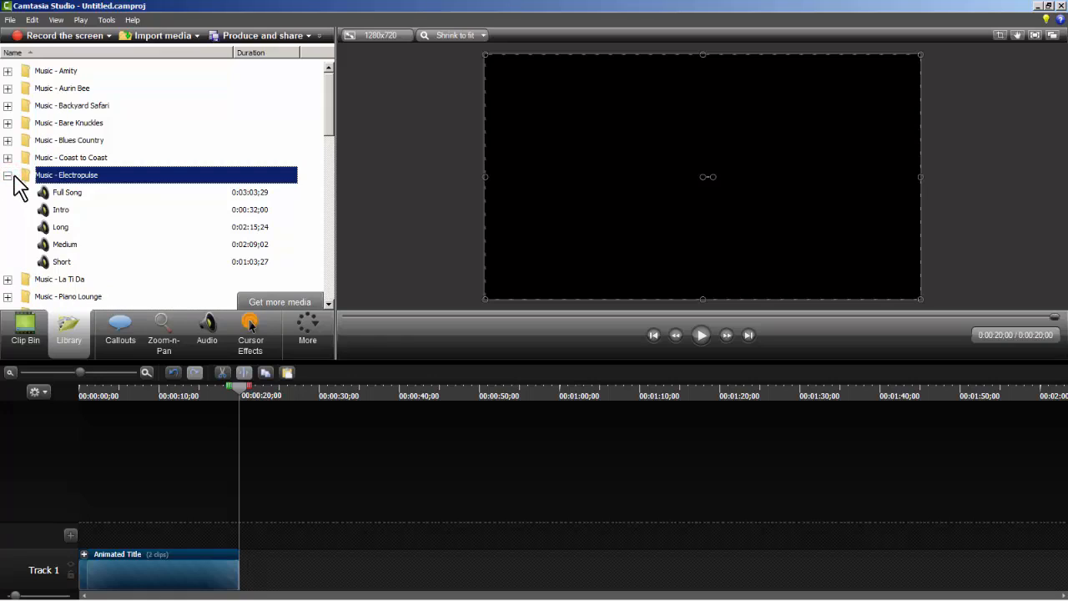
click(240, 217)
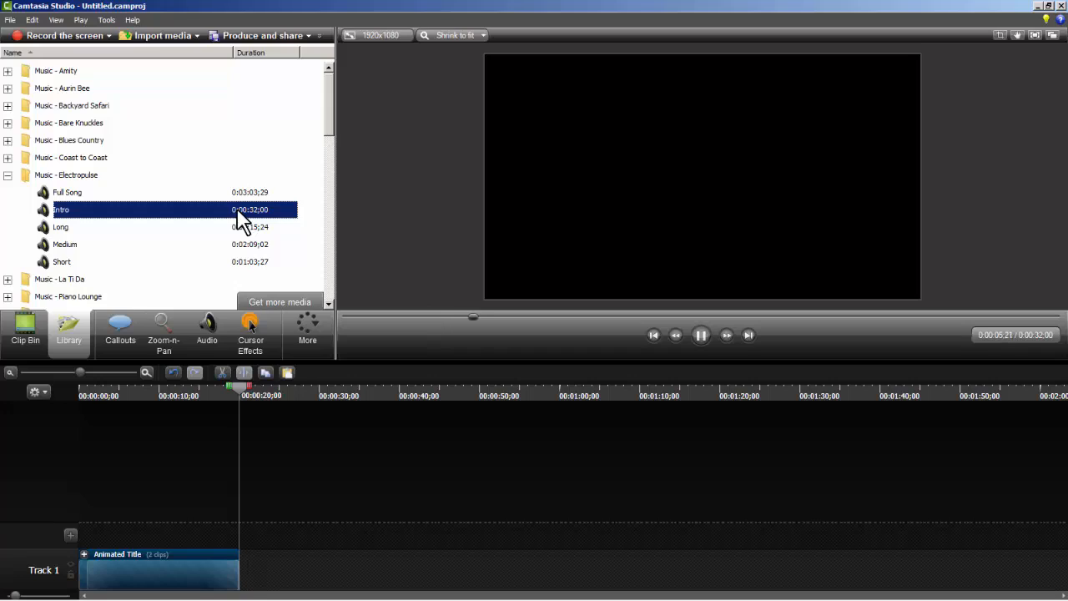
click(701, 334)
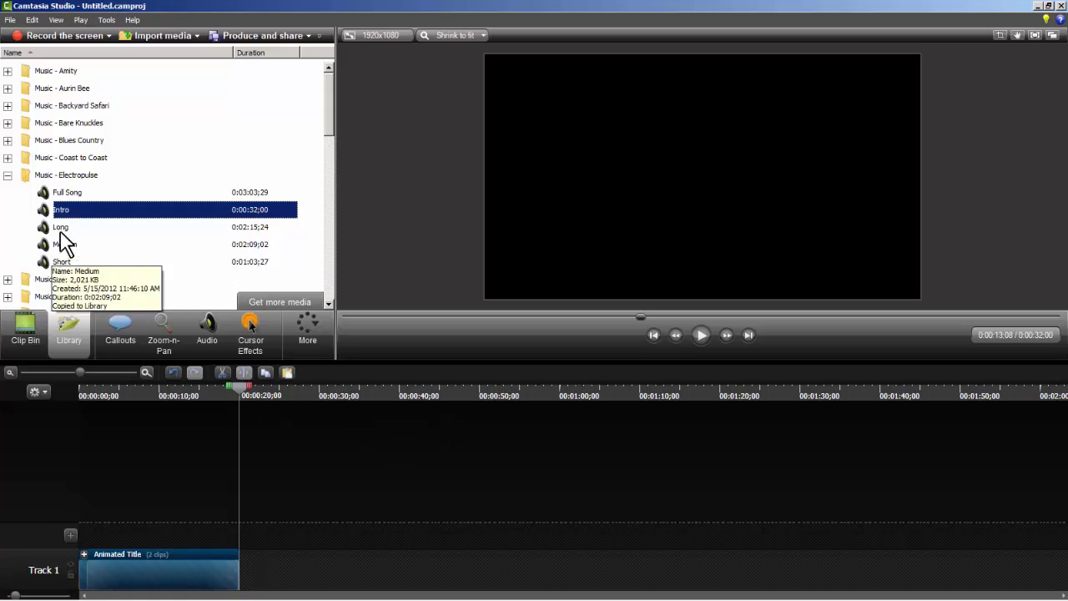
- Place the Electropulse Intro at the start of Track 2 and cut off everything after the 20-second end of the title
drag(62, 210, 119, 531)
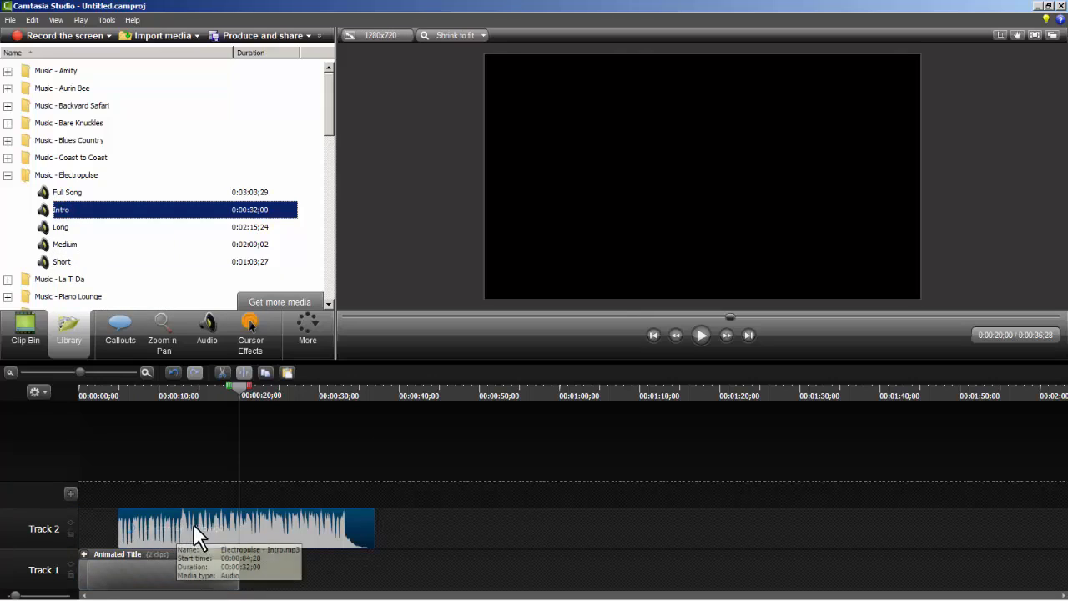
drag(210, 527, 169, 537)
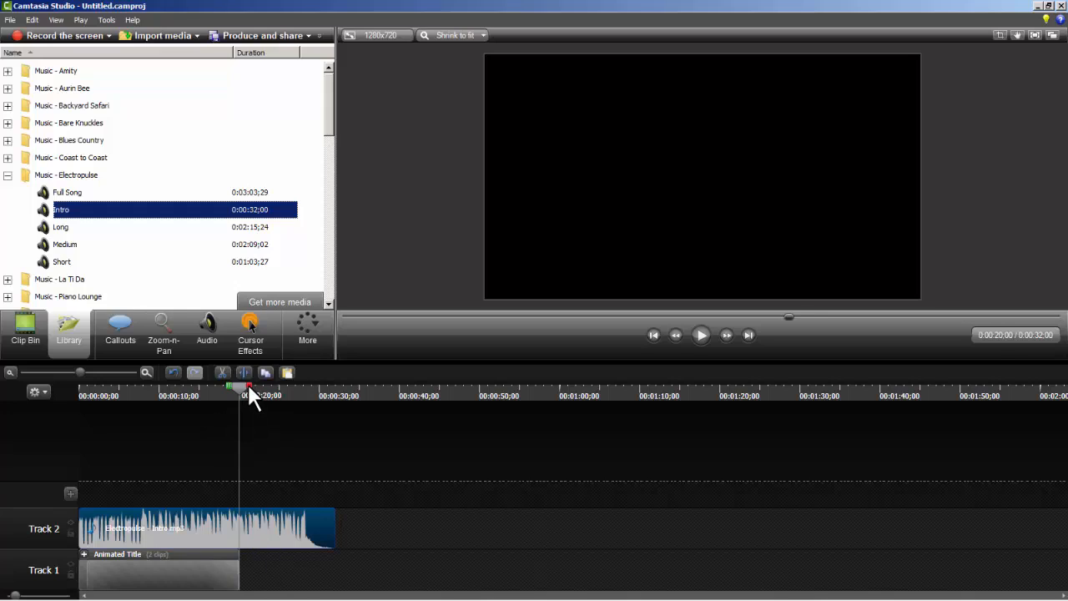
drag(248, 385, 340, 405)
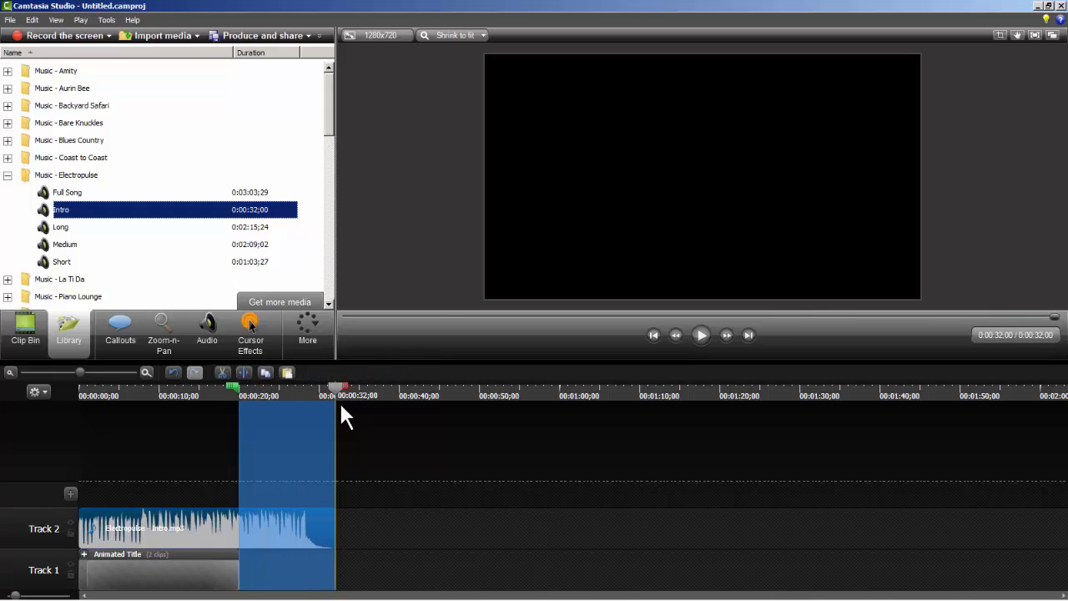
click(224, 372)
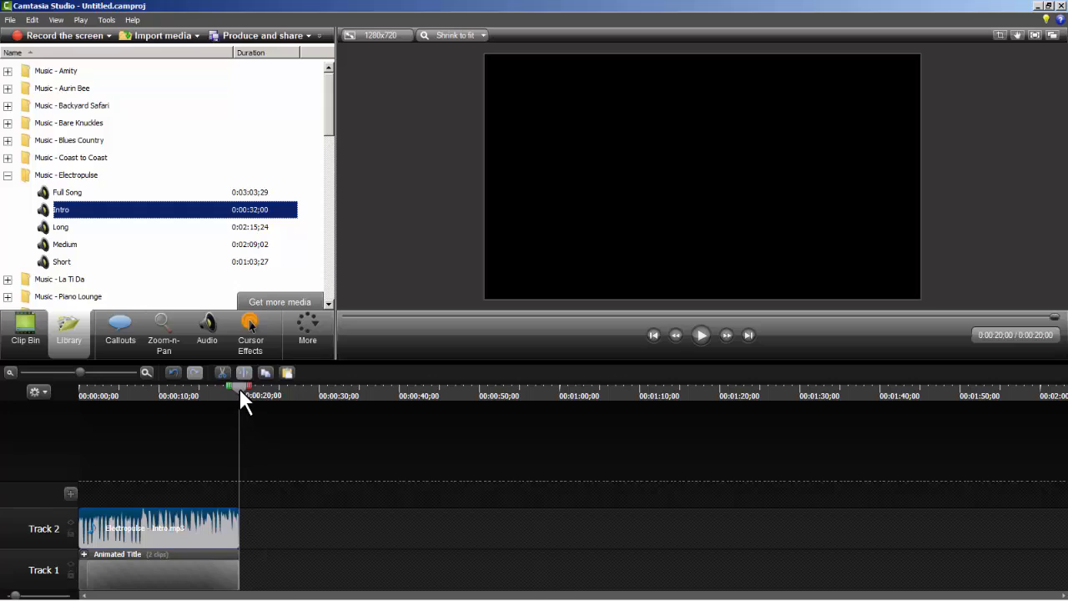
- Lock Track 1 and apply an audio fade-out to the Electropulse Intro clip on Track 2
click(210, 327)
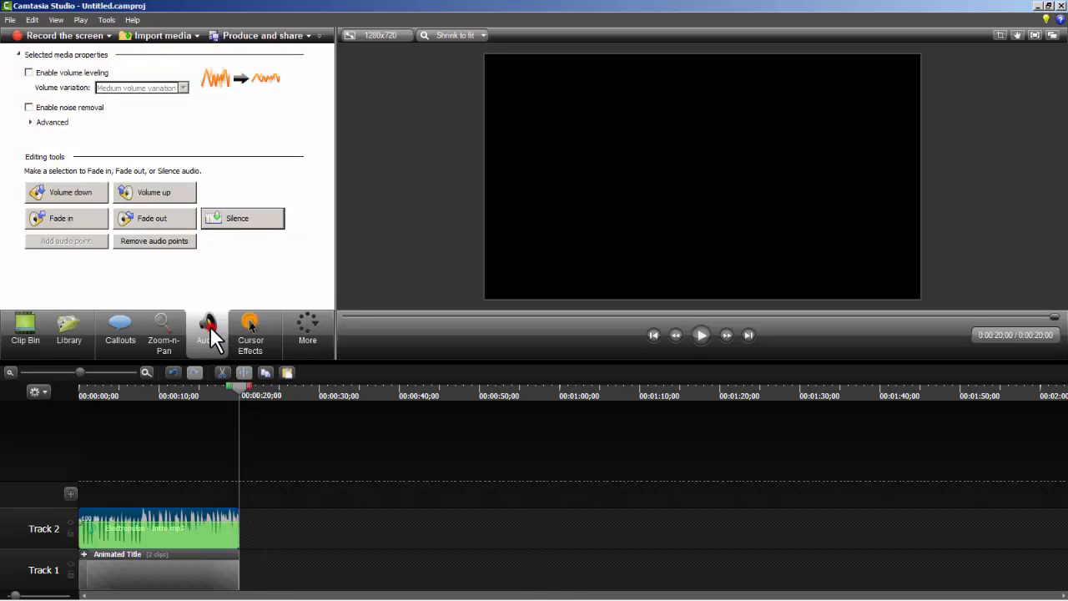
click(71, 575)
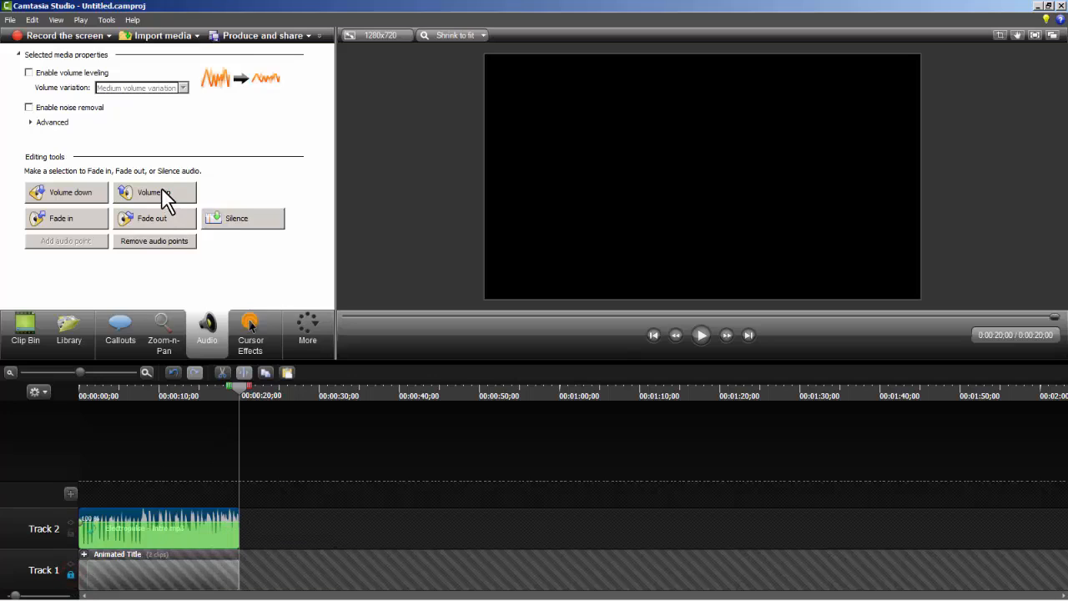
click(164, 214)
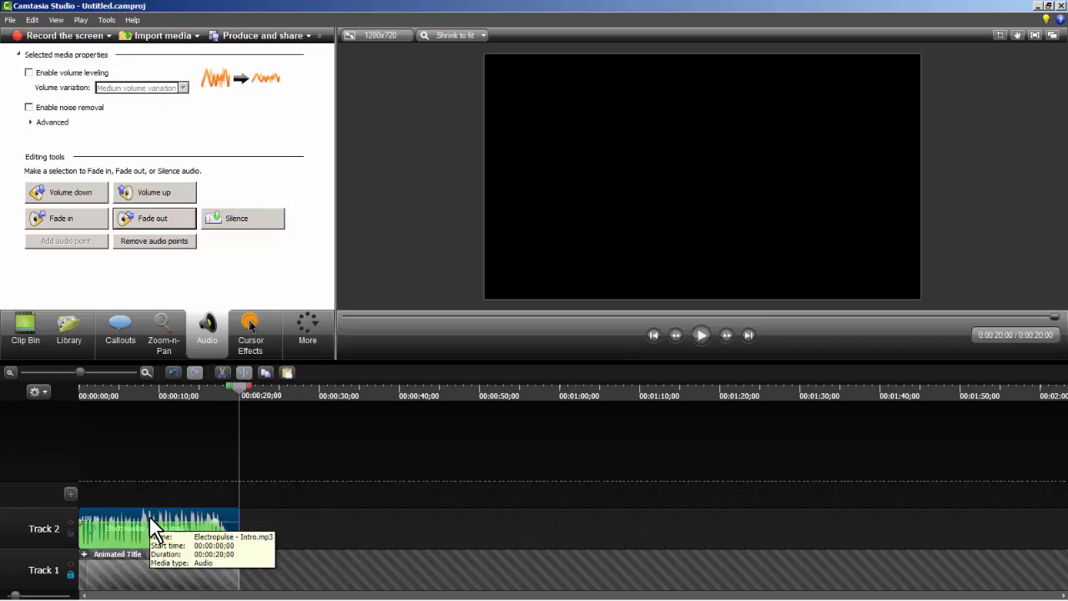
- Unlock Track 1 and preview the title with its music from the start of the timeline
drag(237, 386, 202, 388)
key(ctrl+Home)
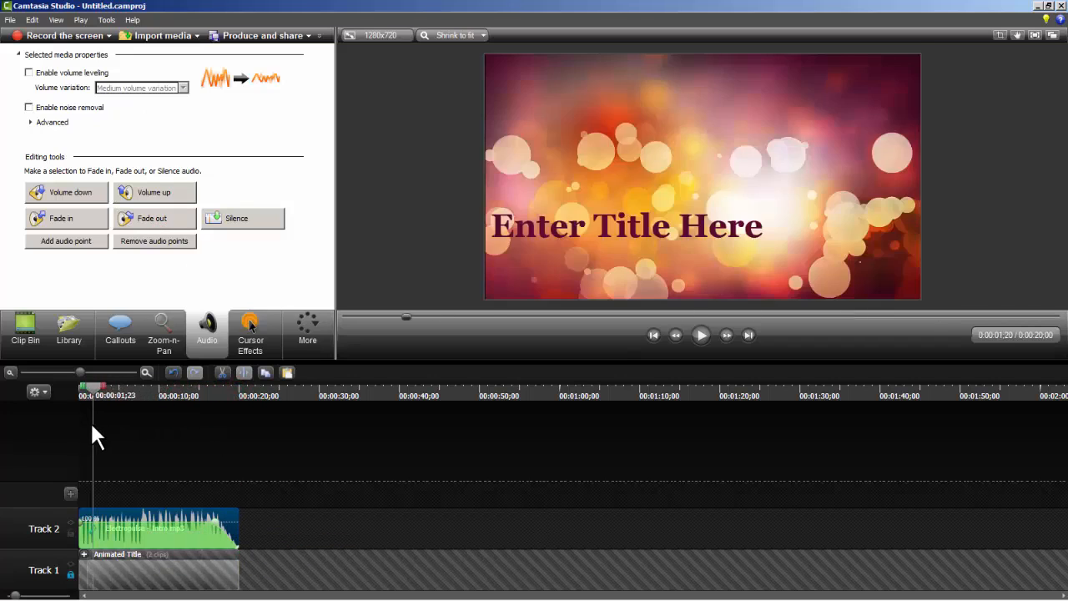
click(71, 574)
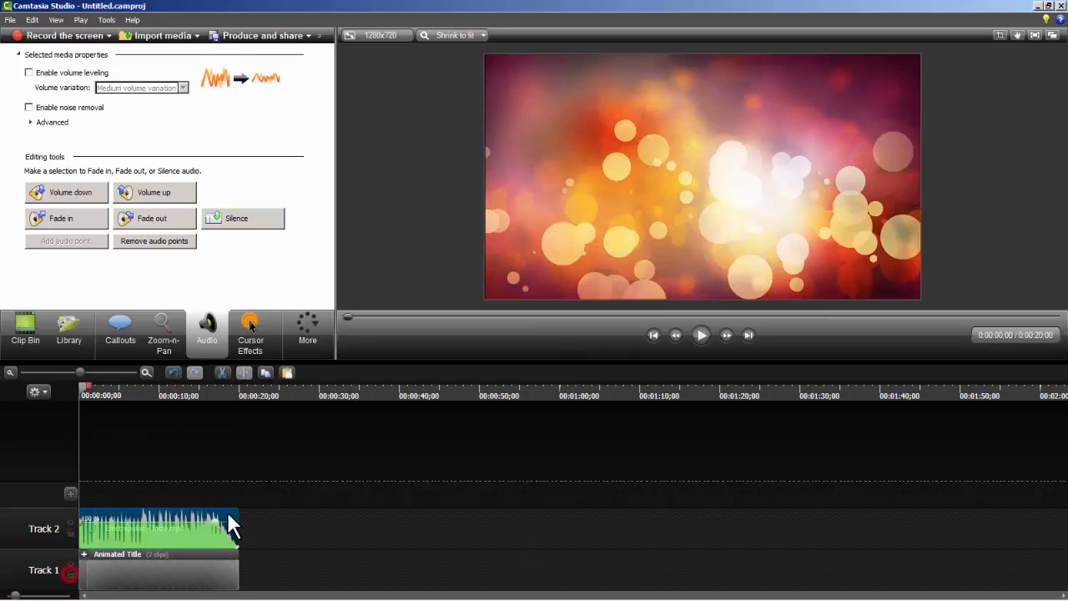
click(699, 334)
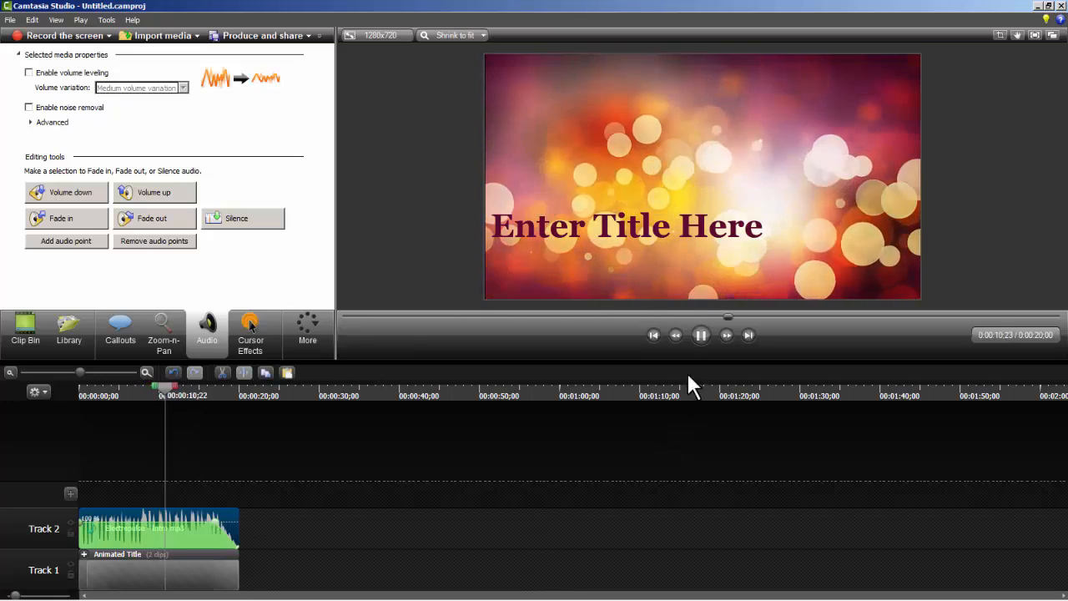
click(701, 336)
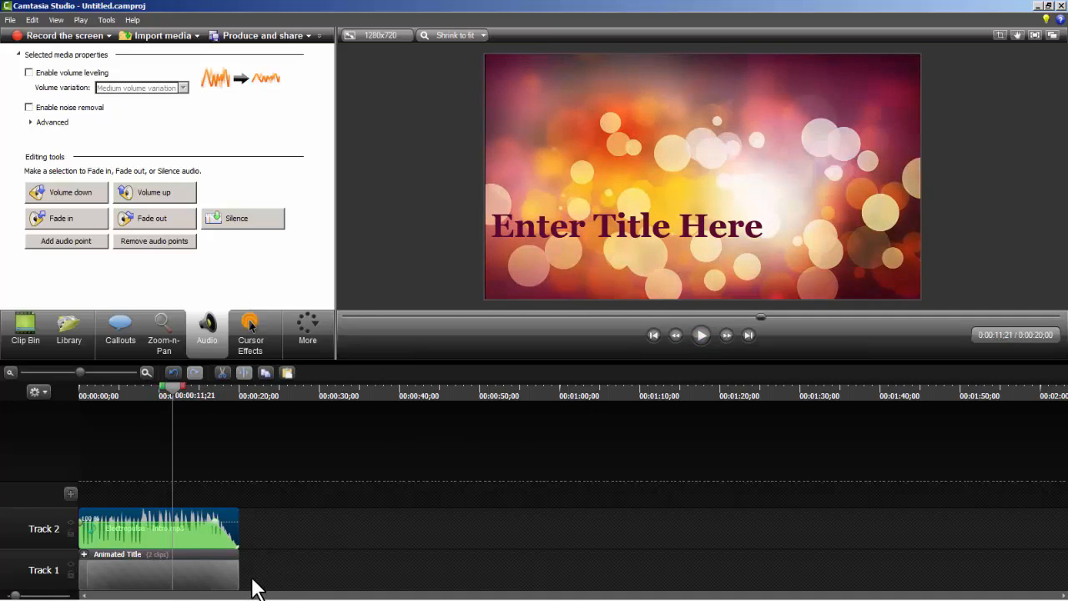
- Return to the timeline start and expand the Animated Title group into its separate clips
click(193, 577)
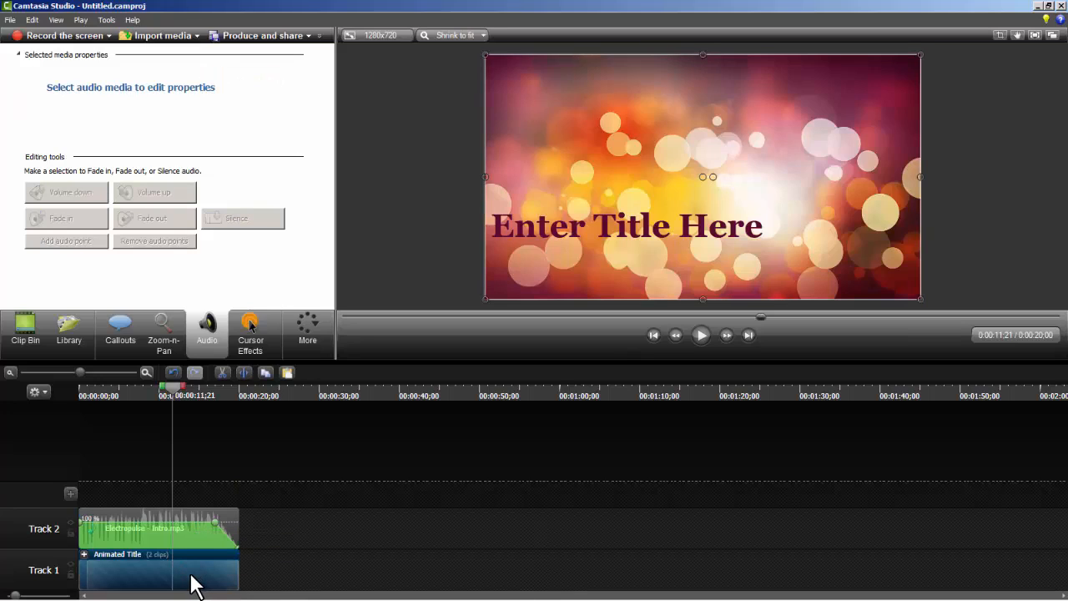
key(ctrl+Home)
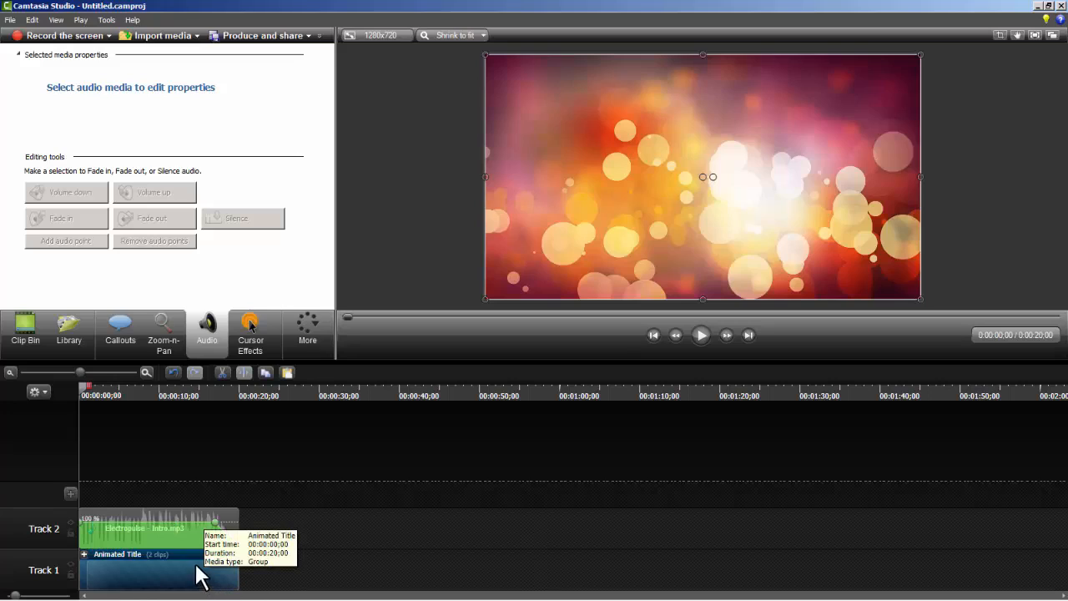
click(85, 555)
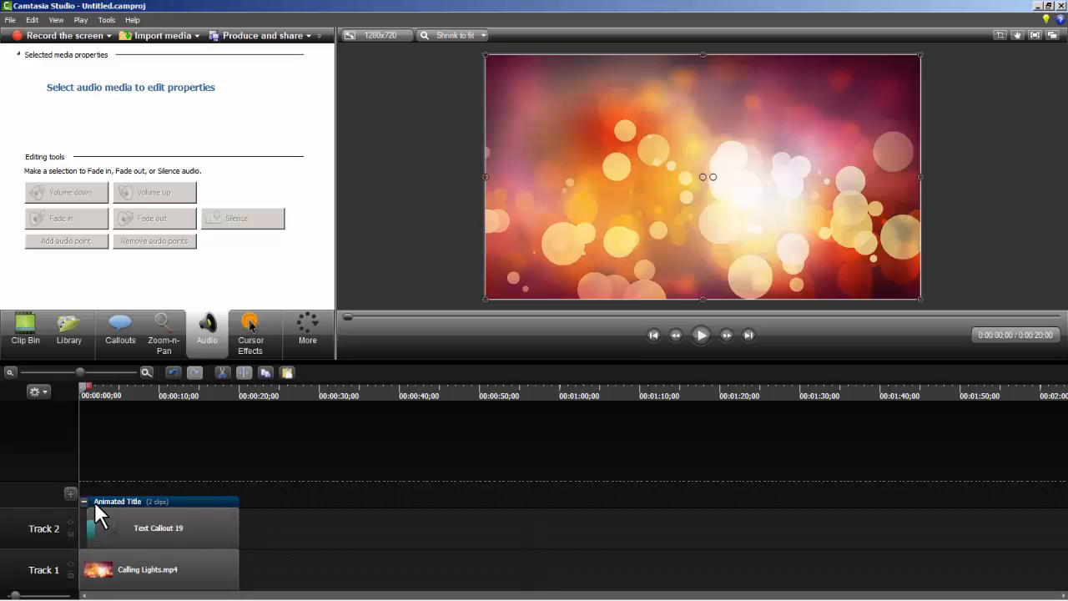
drag(148, 573, 144, 571)
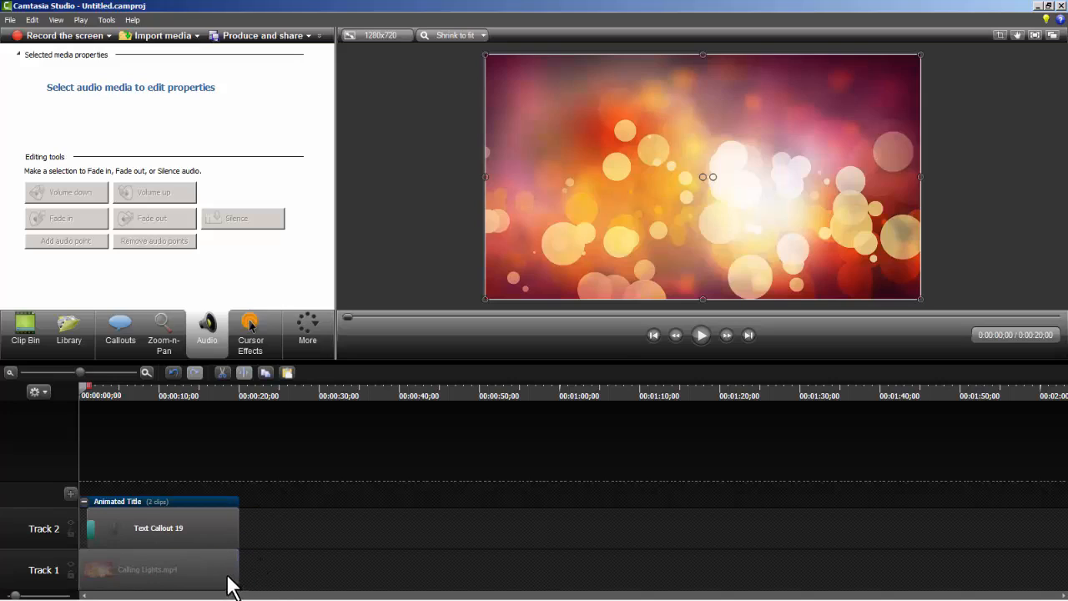
- Replace the text of the title group's text callout with "Camtasia Editor"
click(167, 527)
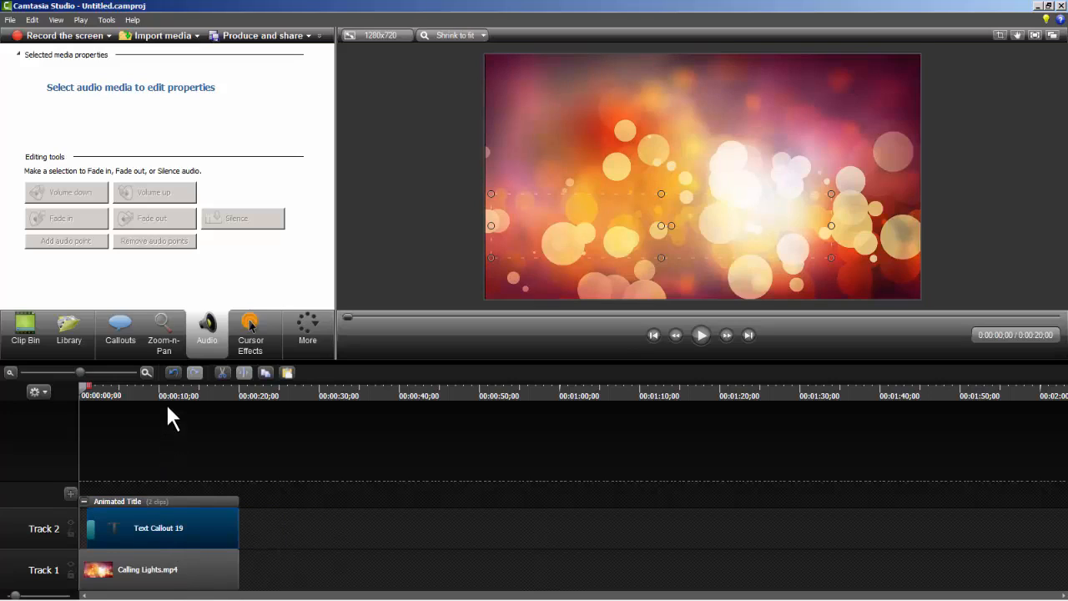
click(117, 337)
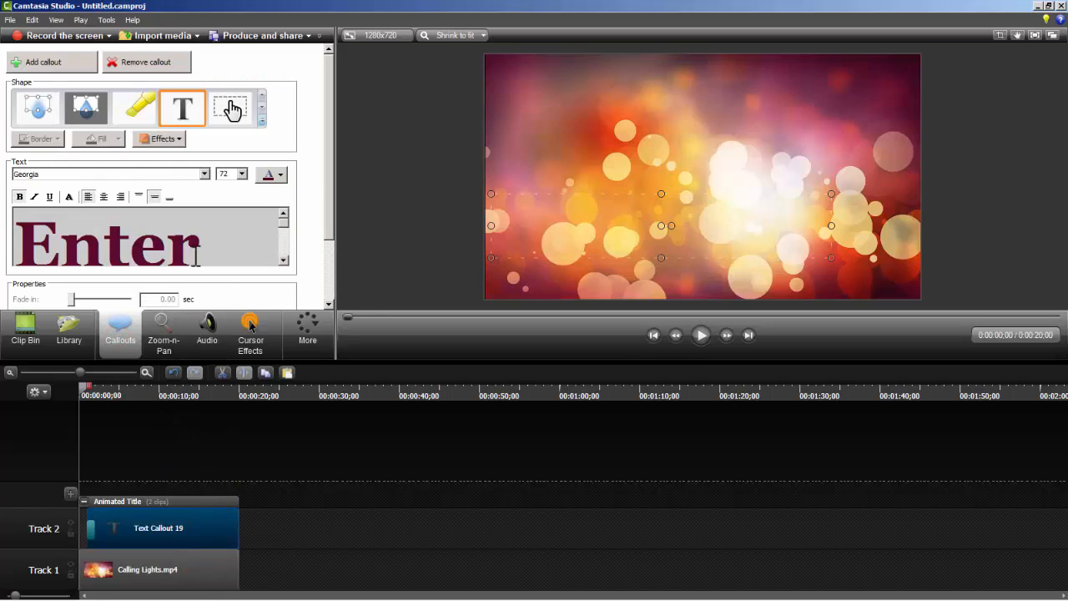
drag(204, 245, 29, 241)
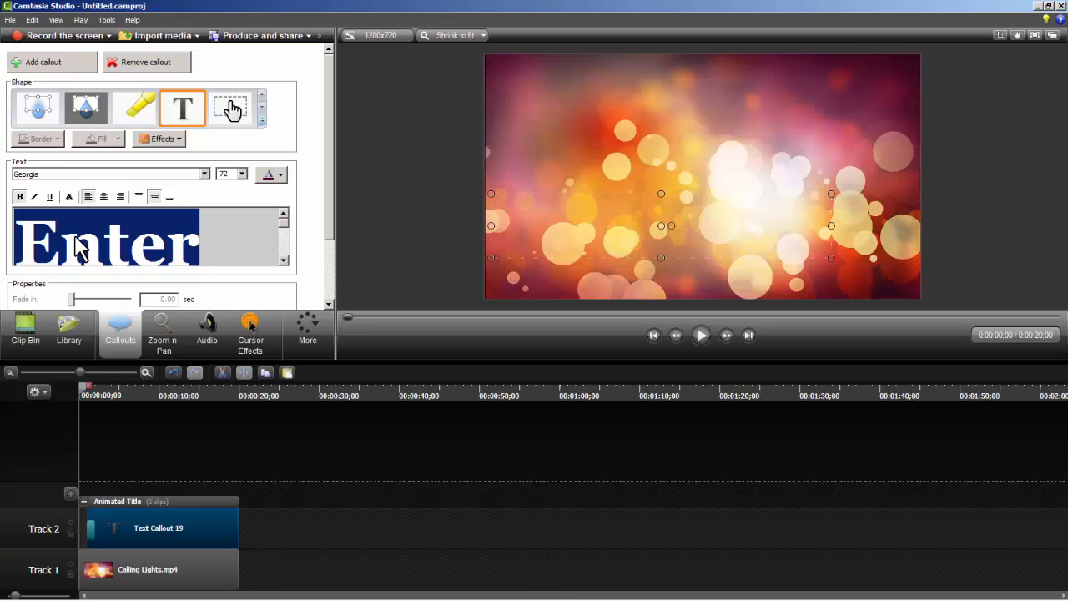
text(Camt)
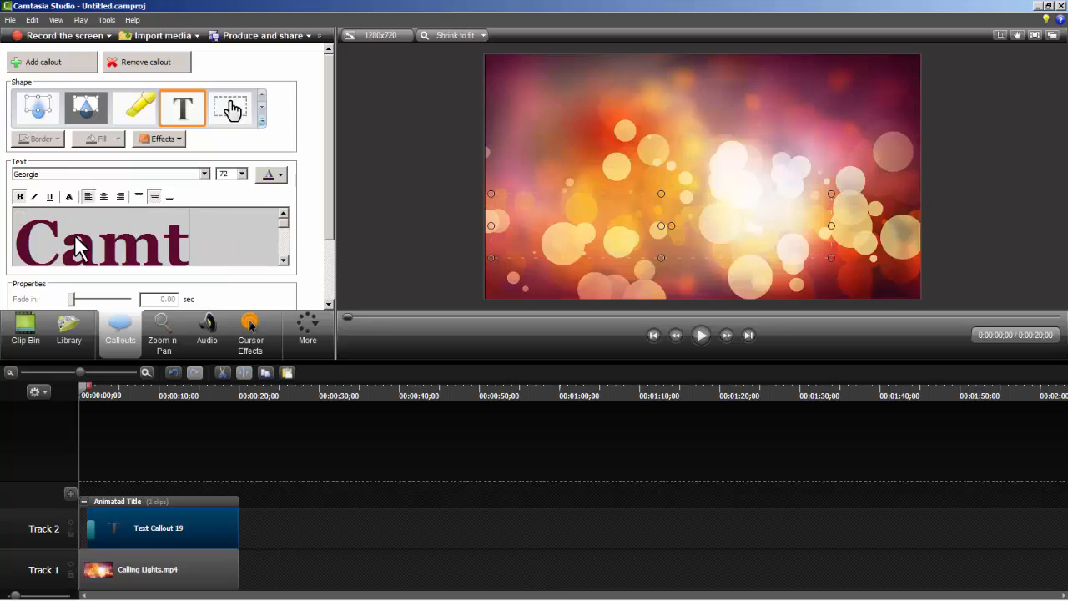
text(asia Title)
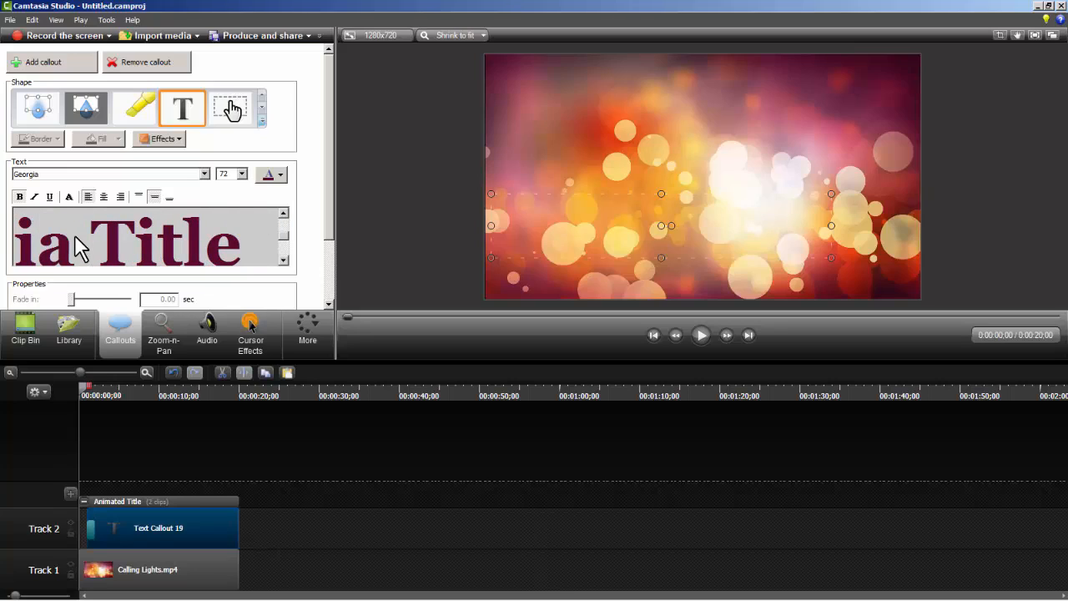
key(Delete)
key(Delete)
key(Delete)
key(Delete)
key(Delete)
key(Delete)
key(Delete)
key(Delete)
key(Delete)
key(Delete)
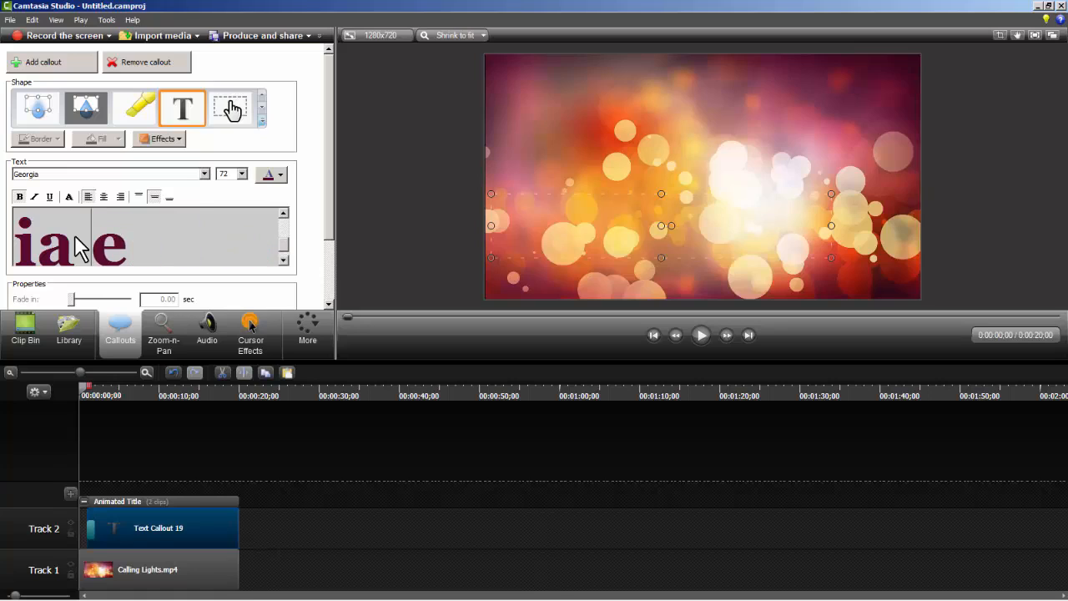
key(Delete)
text(Editor)
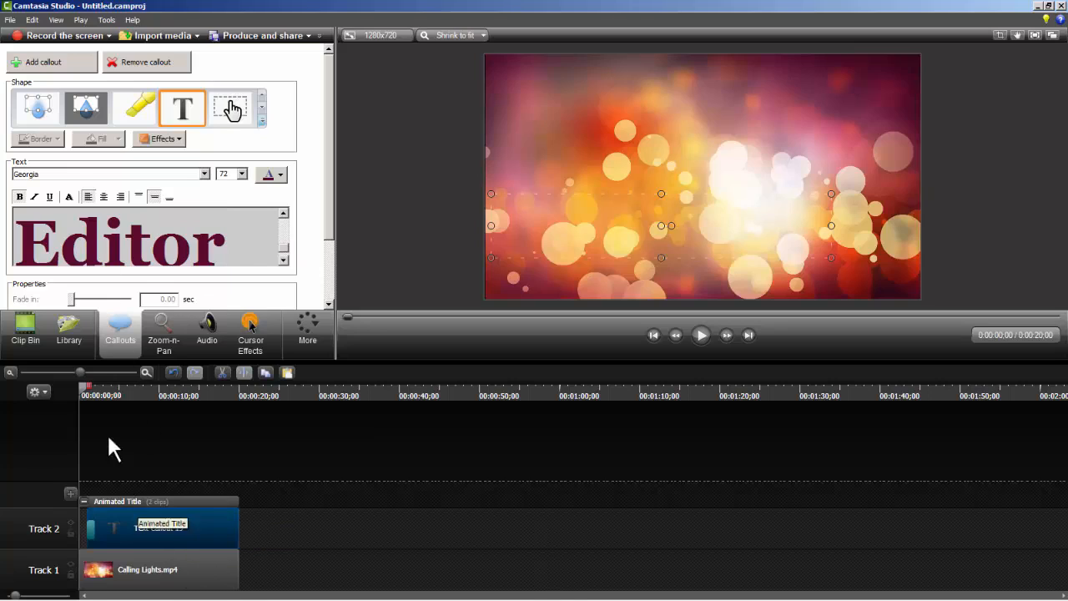
- Cut the timeline section from 0:00:05;10 to 0:00:20;00 out of the title and its music
drag(77, 384, 120, 386)
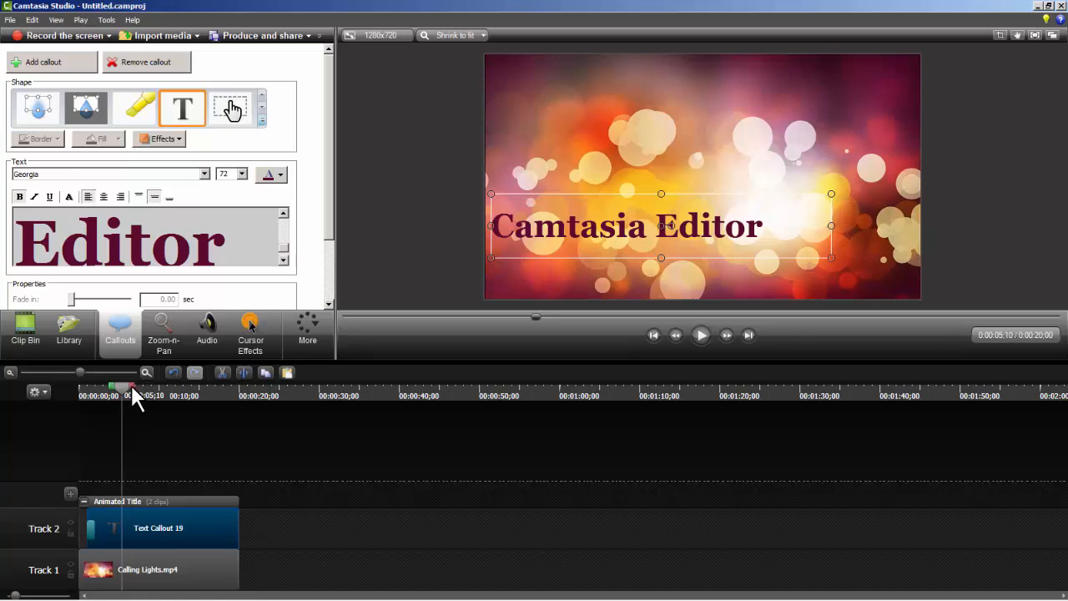
drag(131, 386, 246, 398)
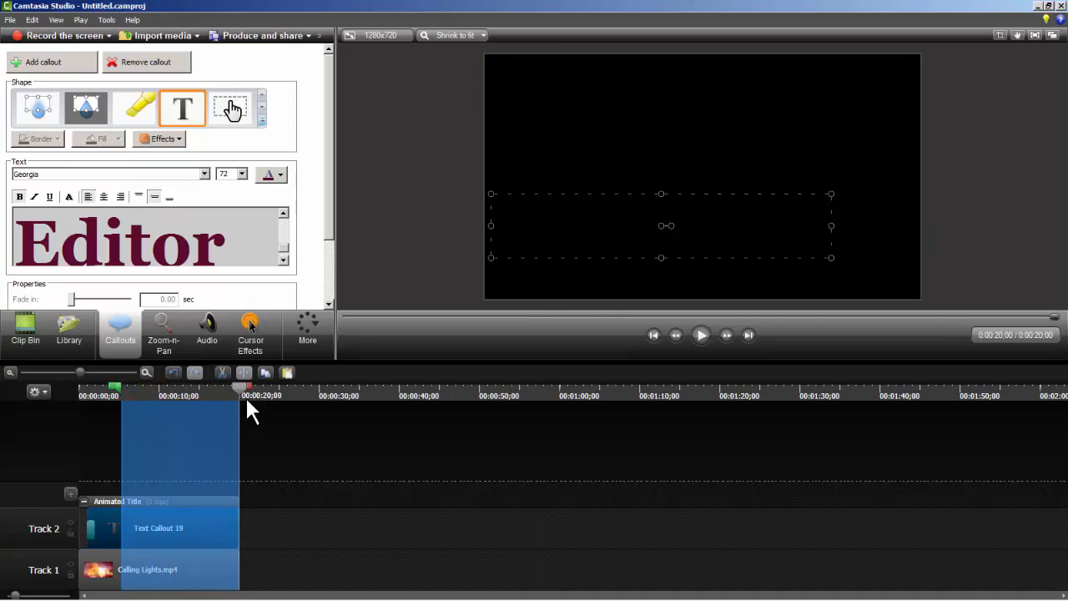
key(ctrl+x)
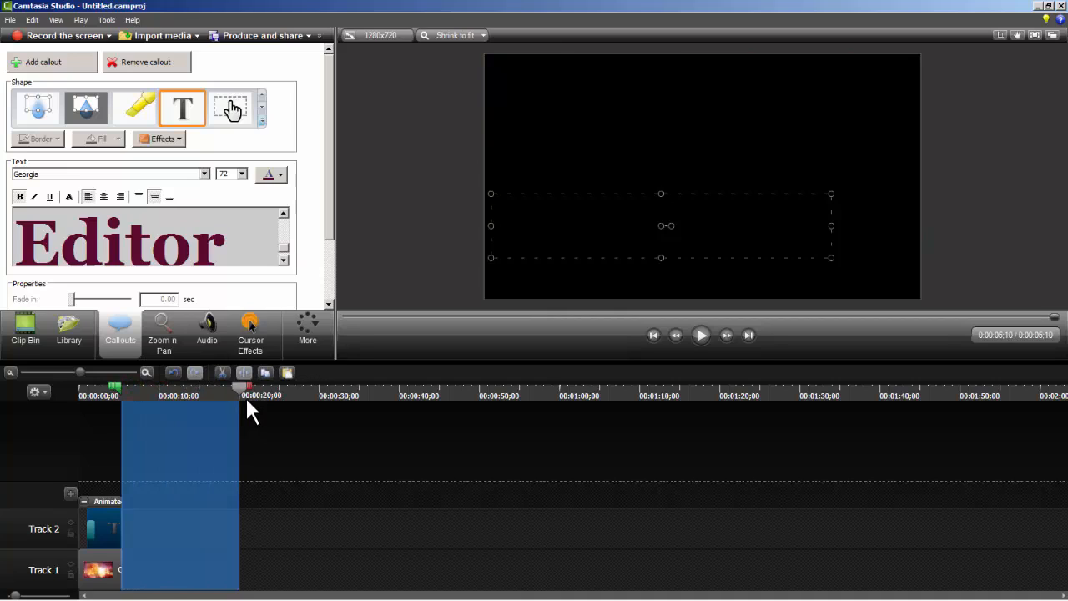
- Clear the time selection on the timeline and collapse the Animated Title group, leaving Track 1 unlocked
click(71, 574)
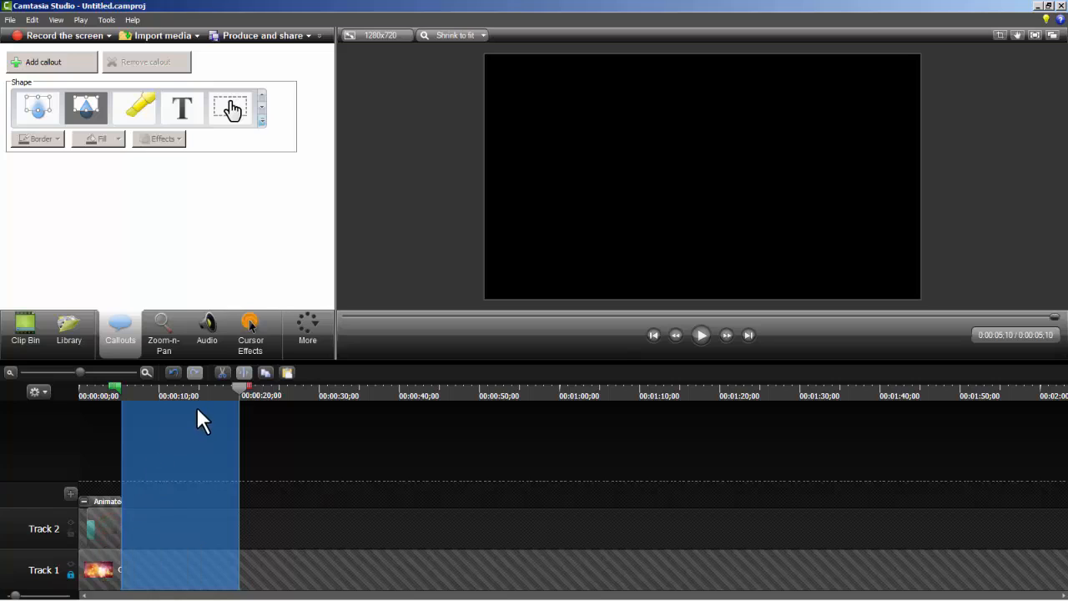
click(235, 385)
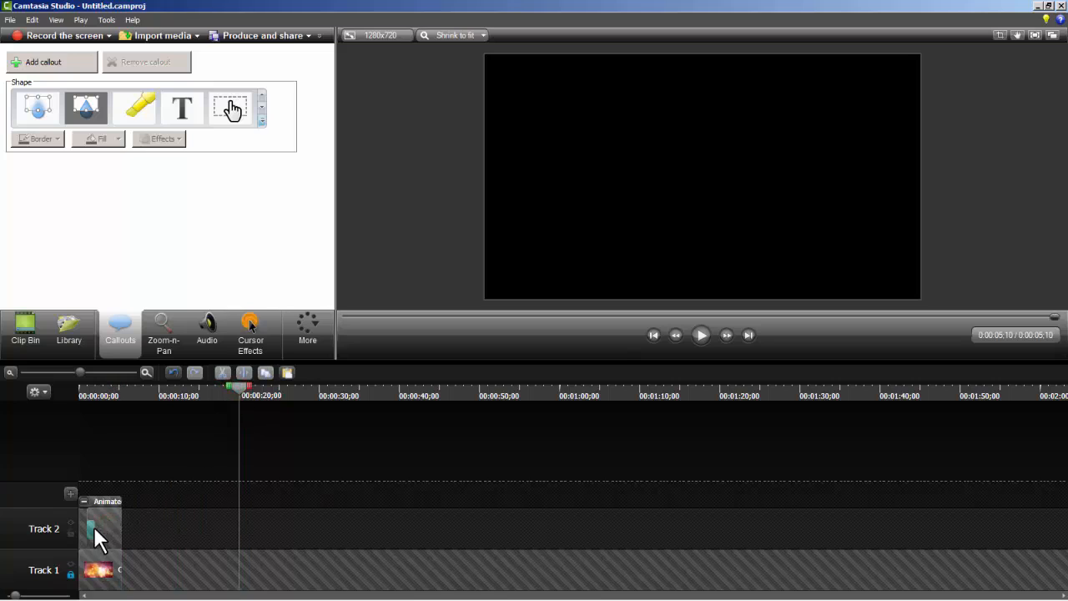
click(71, 574)
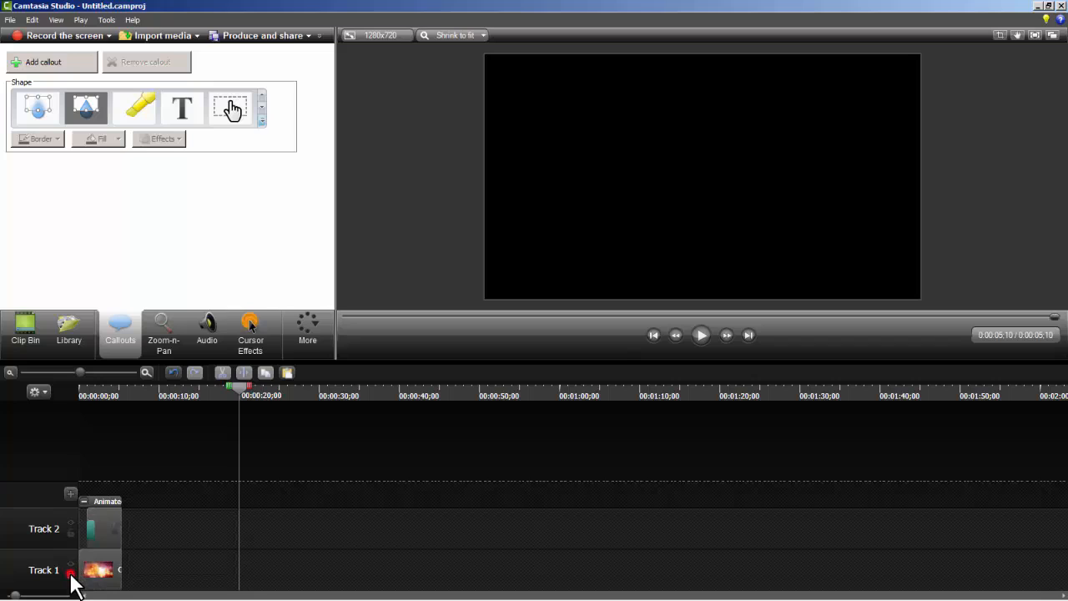
click(84, 502)
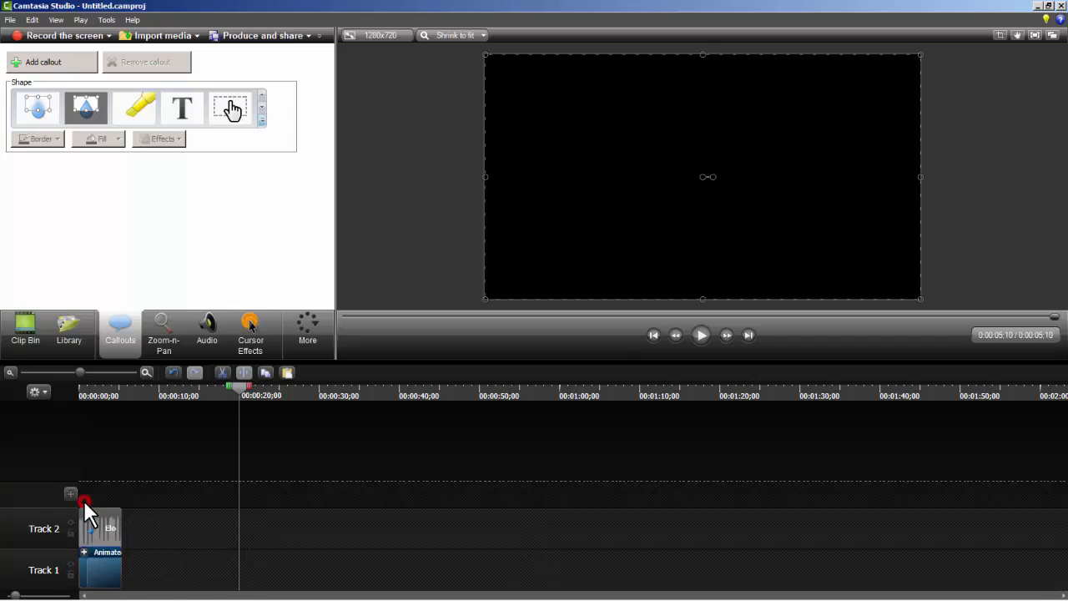
- Lock Track 1 and apply a fade-out to the music clip on Track 2
click(71, 575)
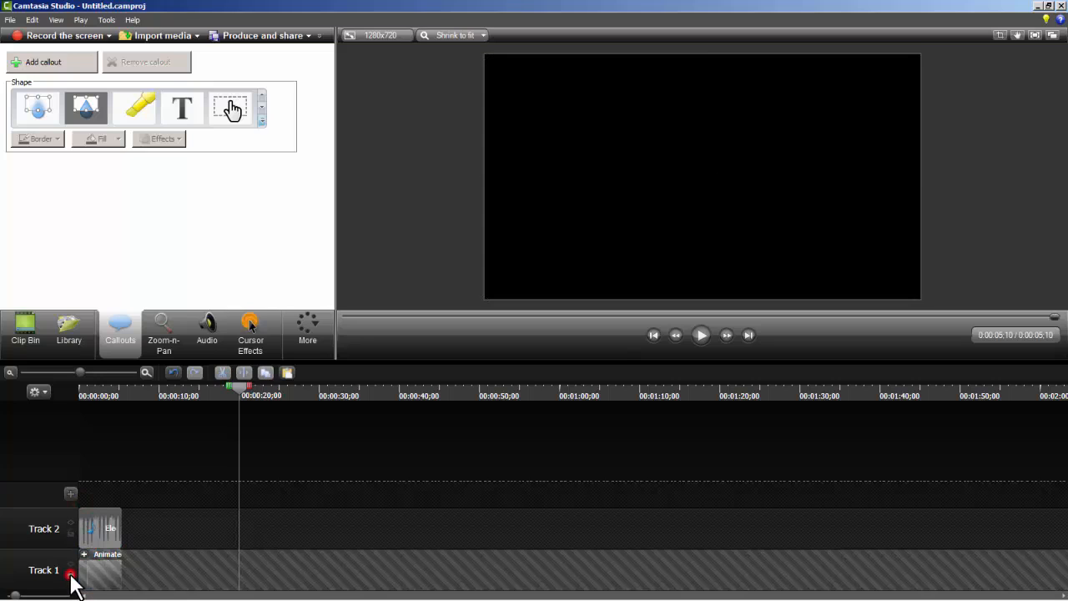
click(118, 524)
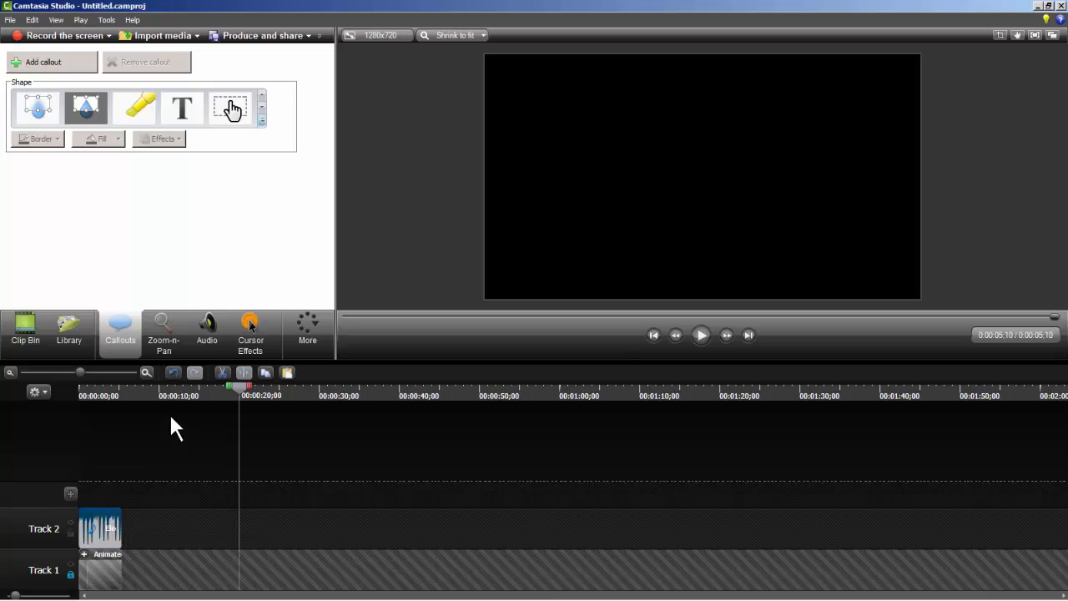
click(195, 334)
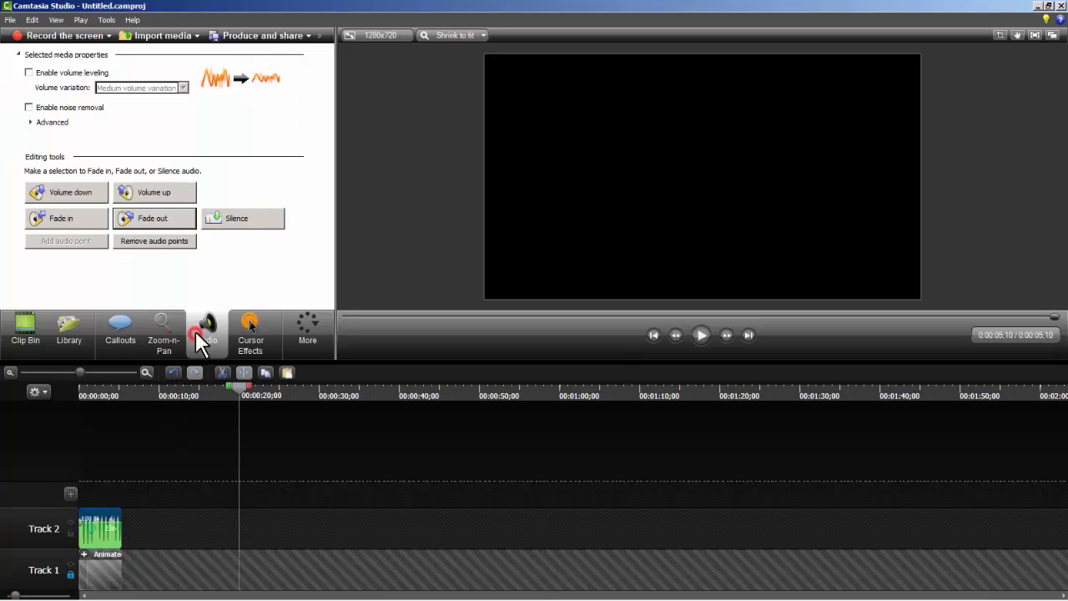
click(184, 224)
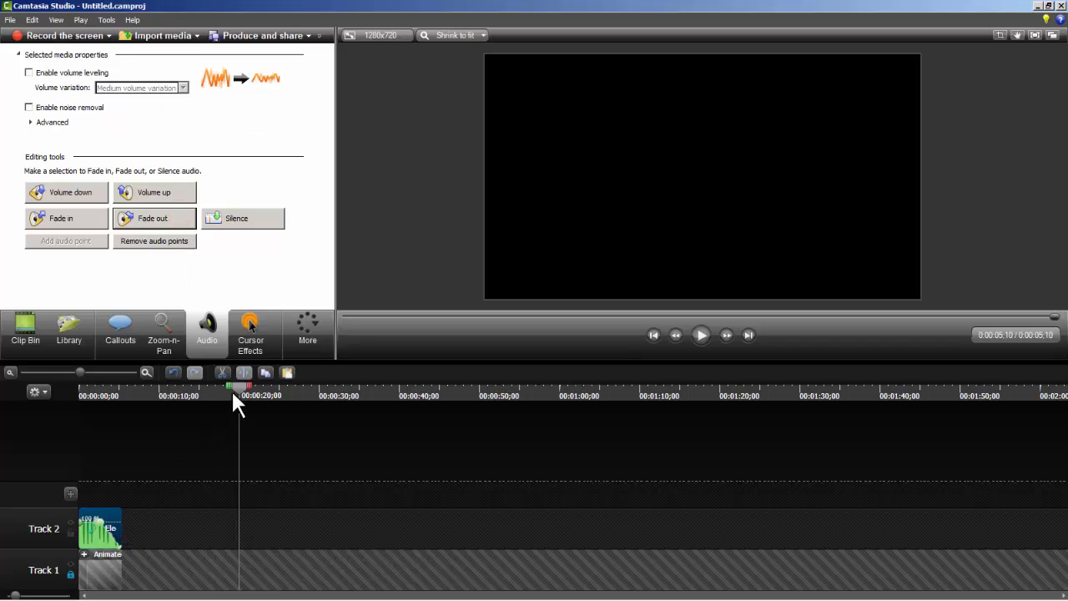
- Return to the start of the timeline and preview the trimmed intro with its faded music
drag(240, 397, 63, 437)
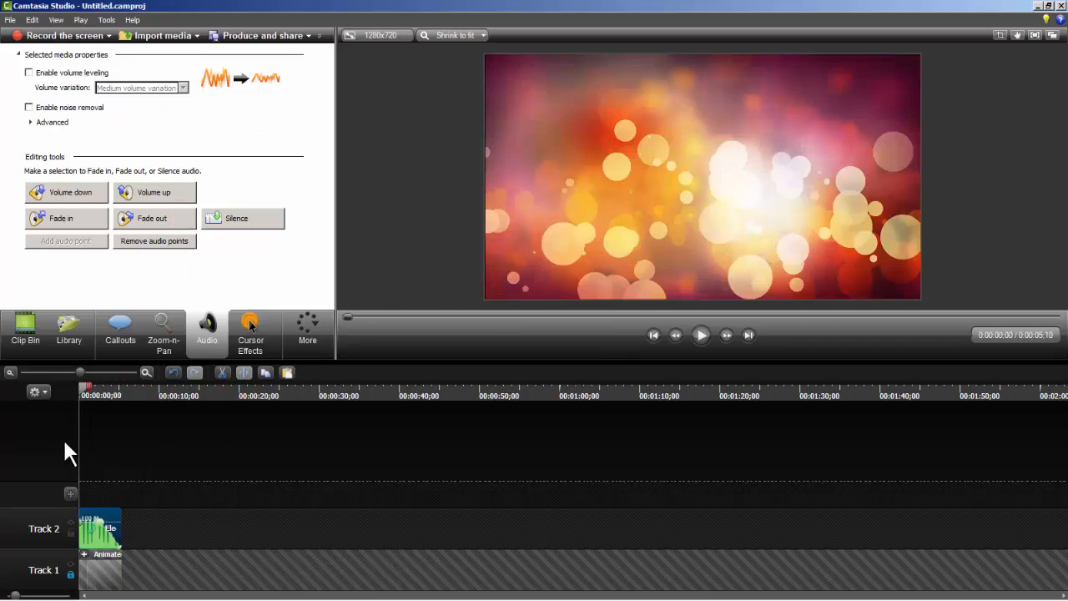
click(701, 334)
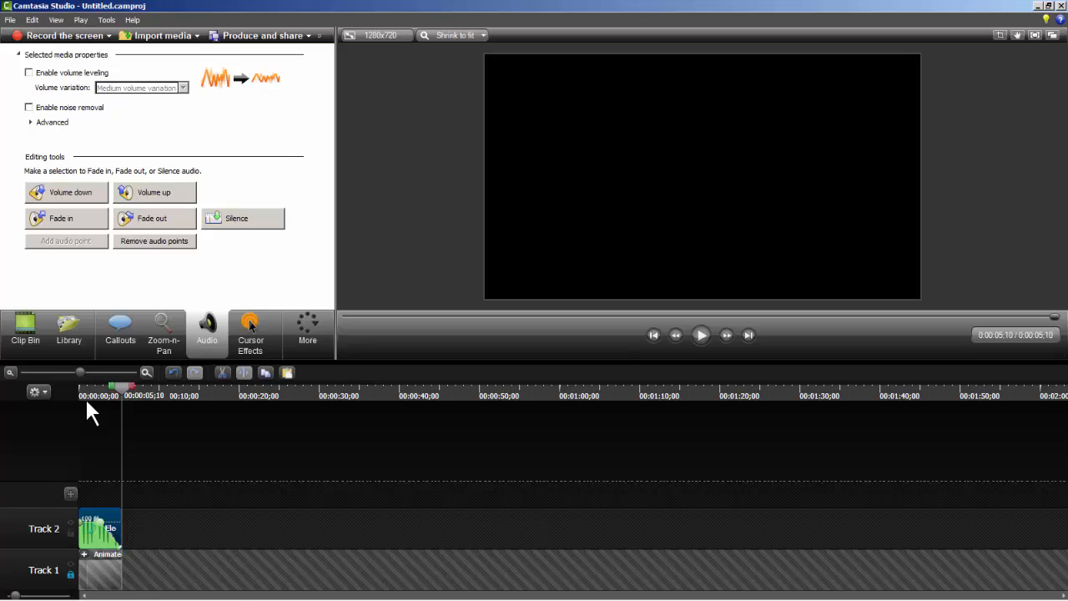
- Add Callout - Filled Rectangle from the library's Theme - Exposed Features folder to Track 2 at about 0:00:12;05
click(63, 334)
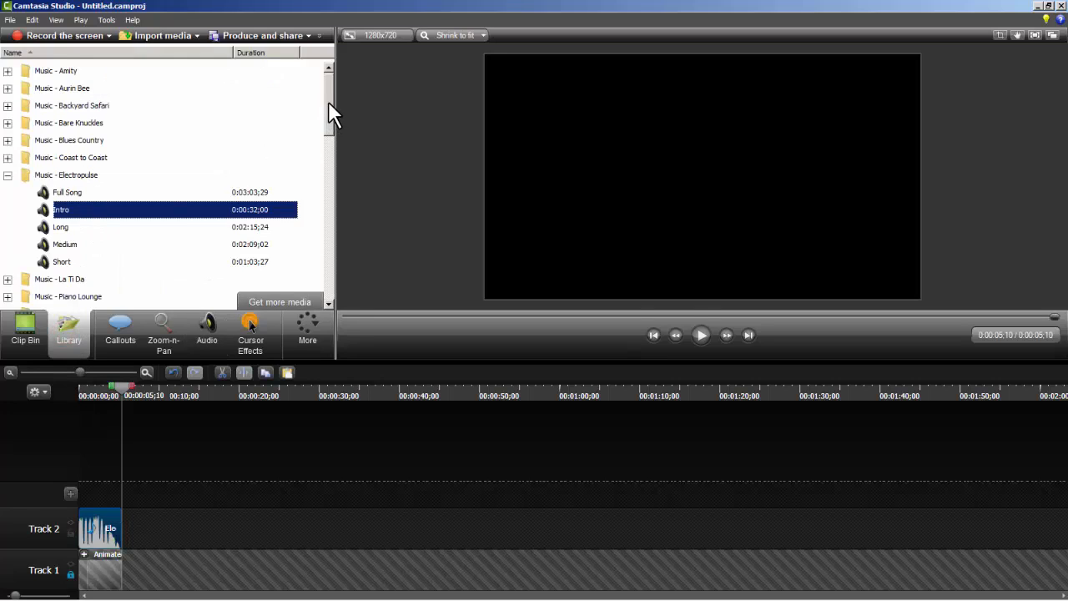
drag(329, 101, 325, 287)
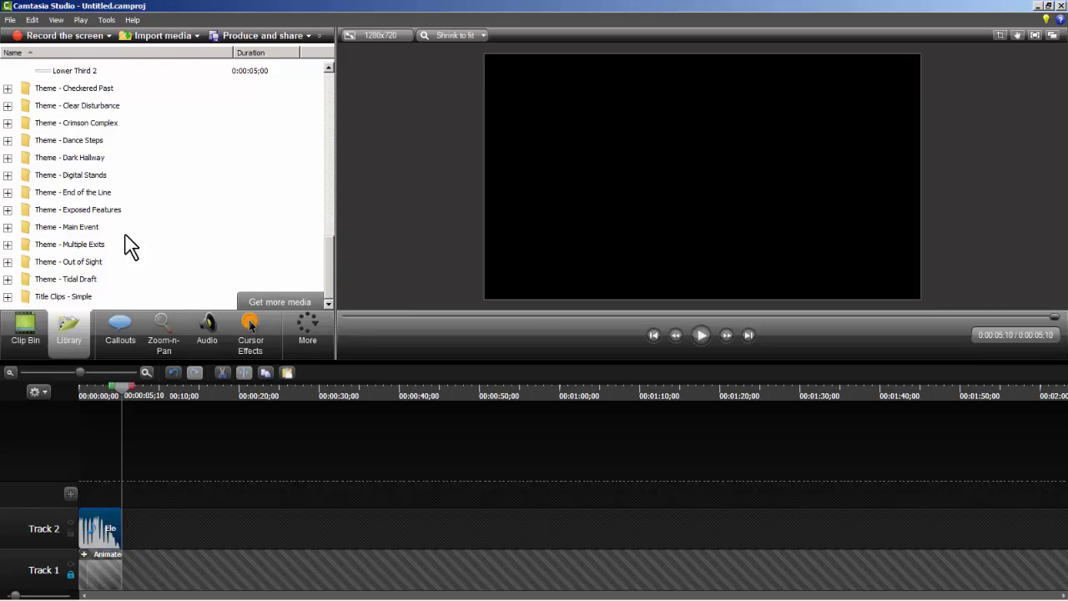
click(8, 211)
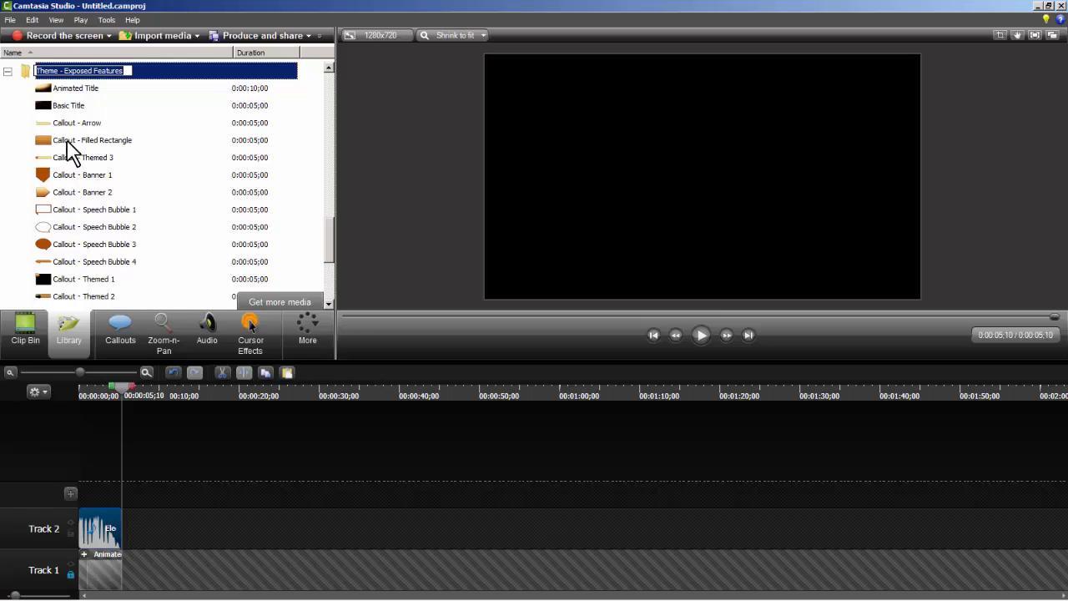
drag(67, 144, 165, 572)
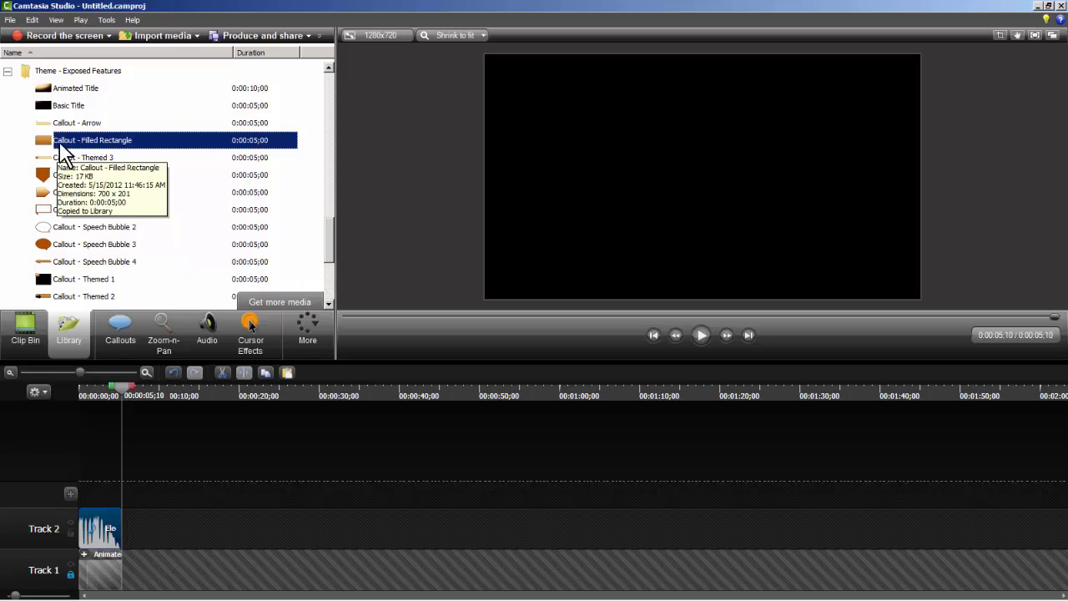
drag(62, 140, 176, 526)
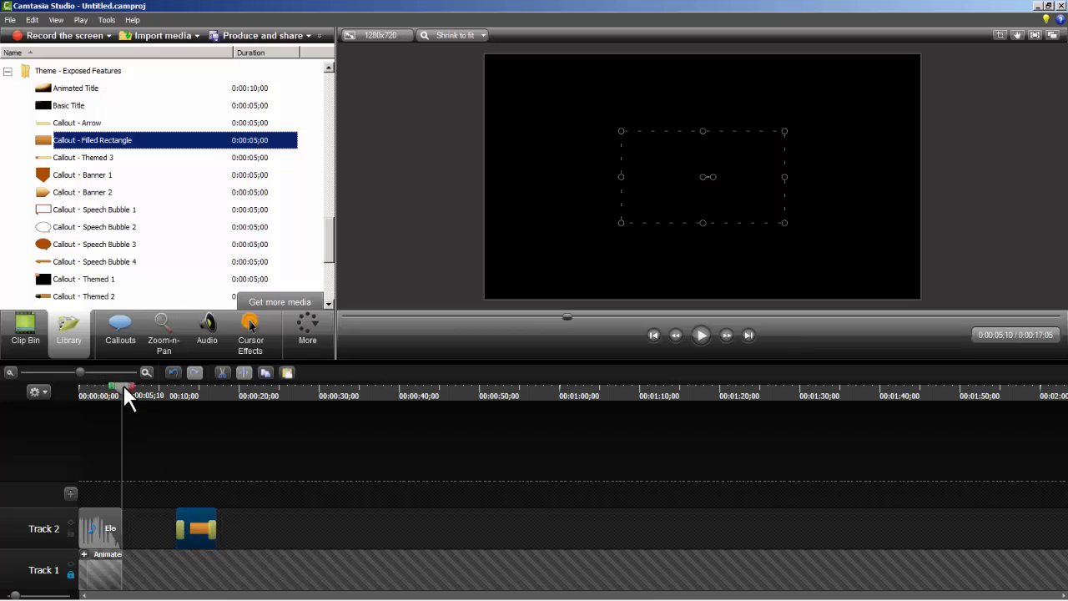
- Unlock Track 1 and preview the filled rectangle callout from 0:00:12;05
click(71, 574)
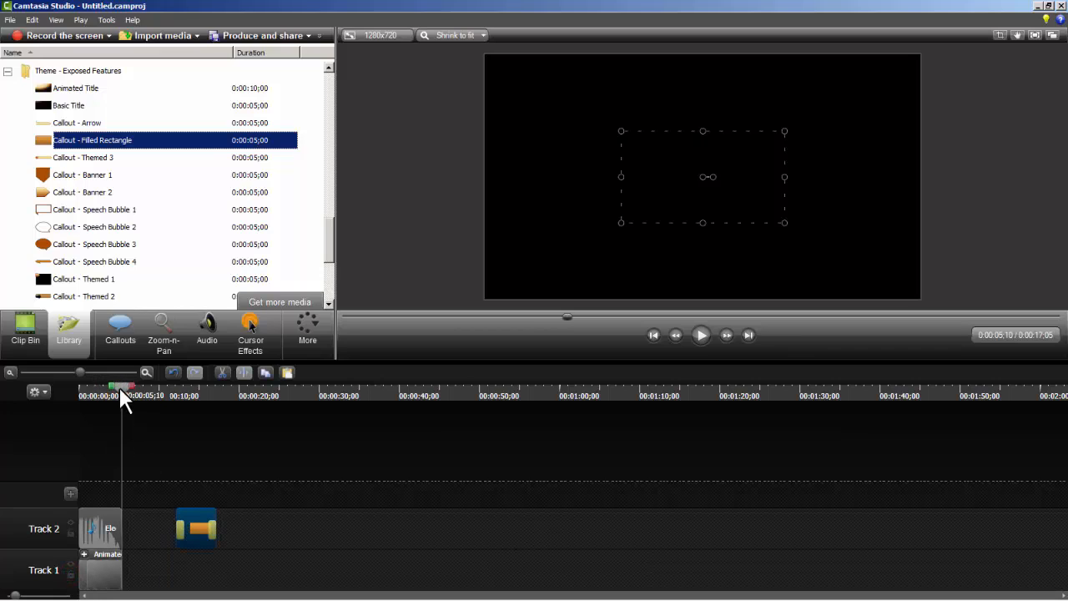
drag(120, 389, 176, 401)
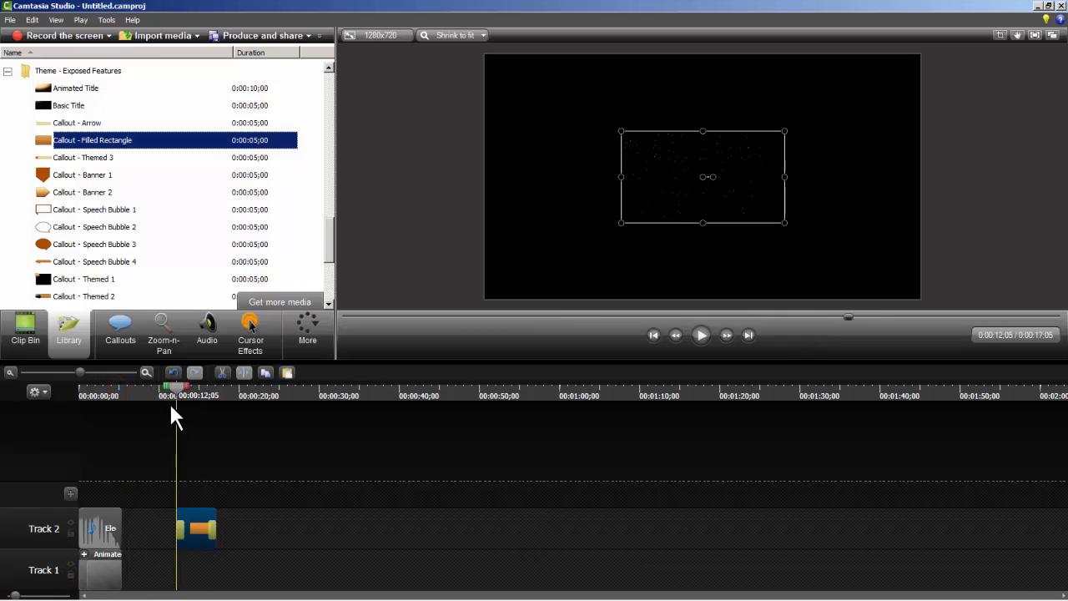
click(699, 334)
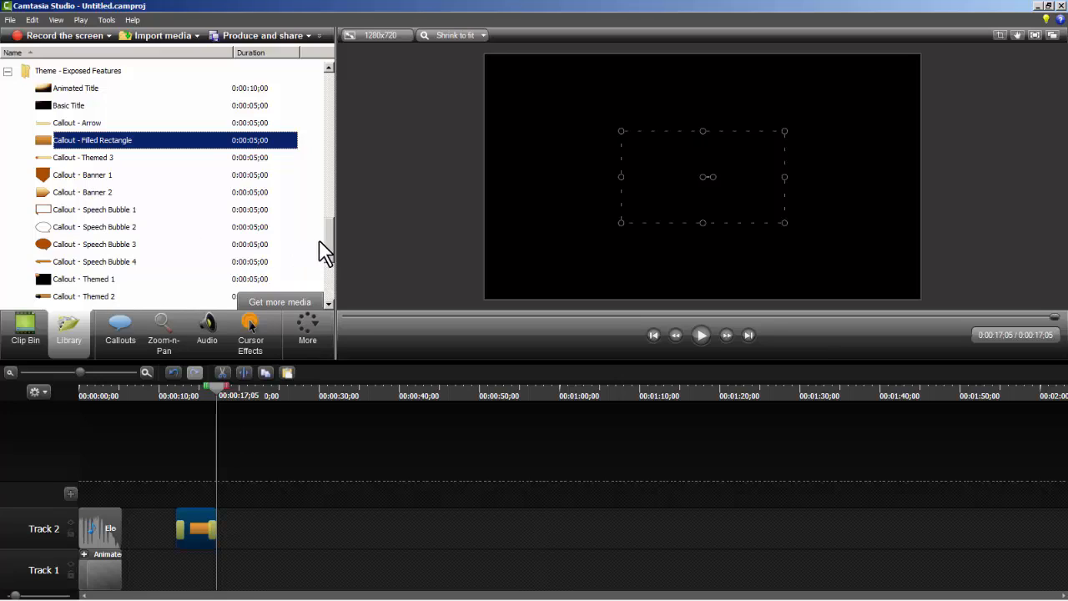
- Browse the library's other theme folders for more media
drag(326, 243, 326, 190)
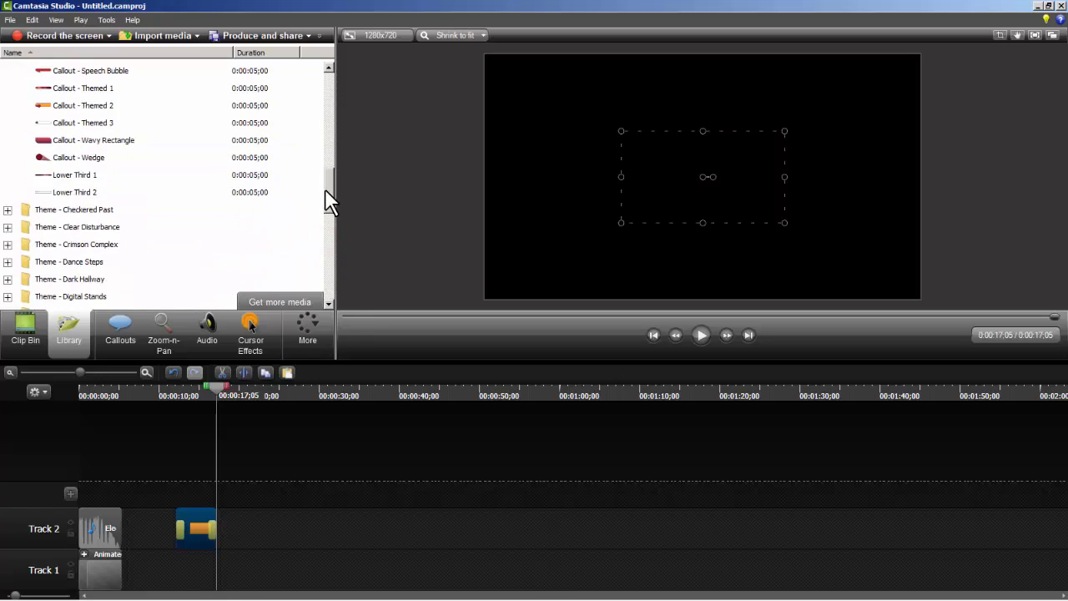